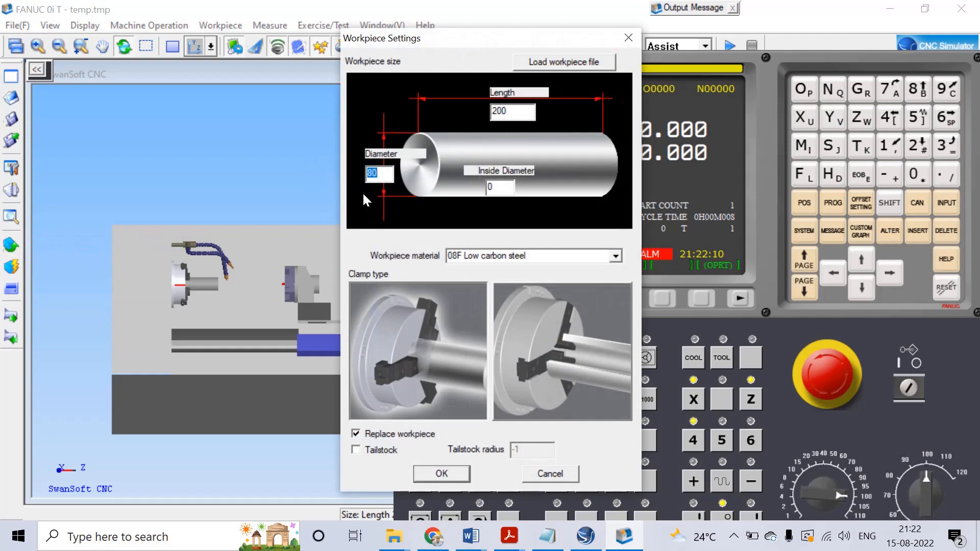
# - Set the workpiece diameter to 100 and apply the workpiece settings
pyautogui.write('100')
pyautogui.click(498, 186)
pyautogui.click(442, 473)
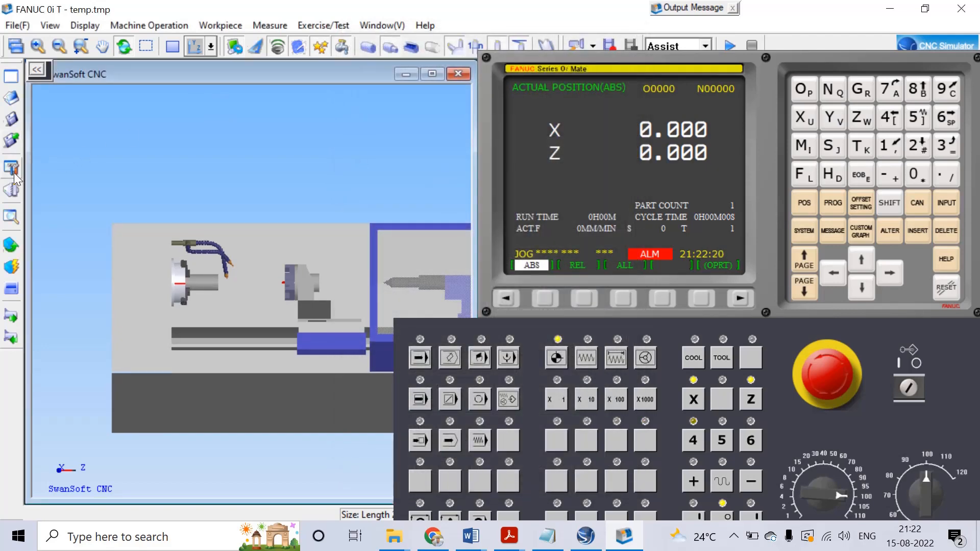
# - Open tool magazine management, consult the Programme 09 tool list in the TURNING PROGRAMMES FINAL Word document, and return to the simulator
pyautogui.click(14, 191)
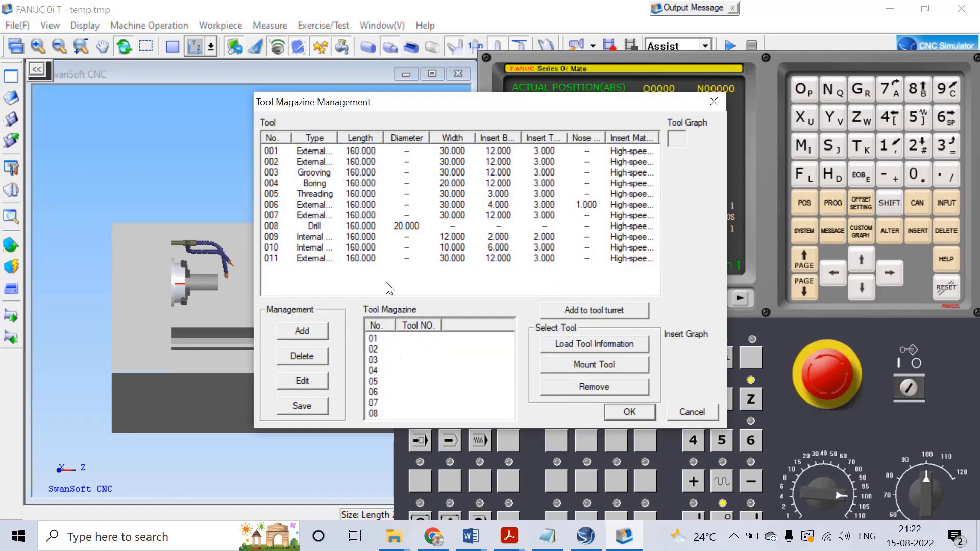
pyautogui.moveTo(484, 541)
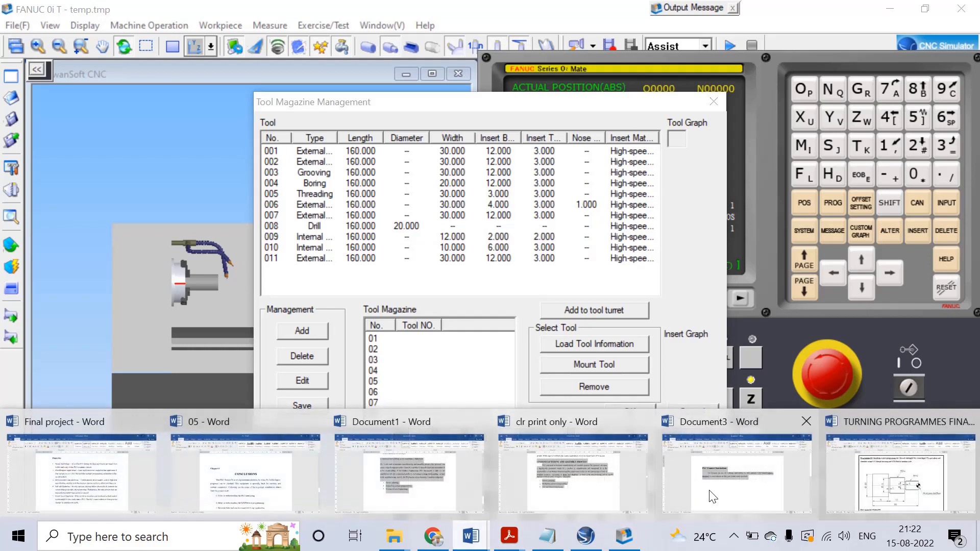
pyautogui.click(900, 470)
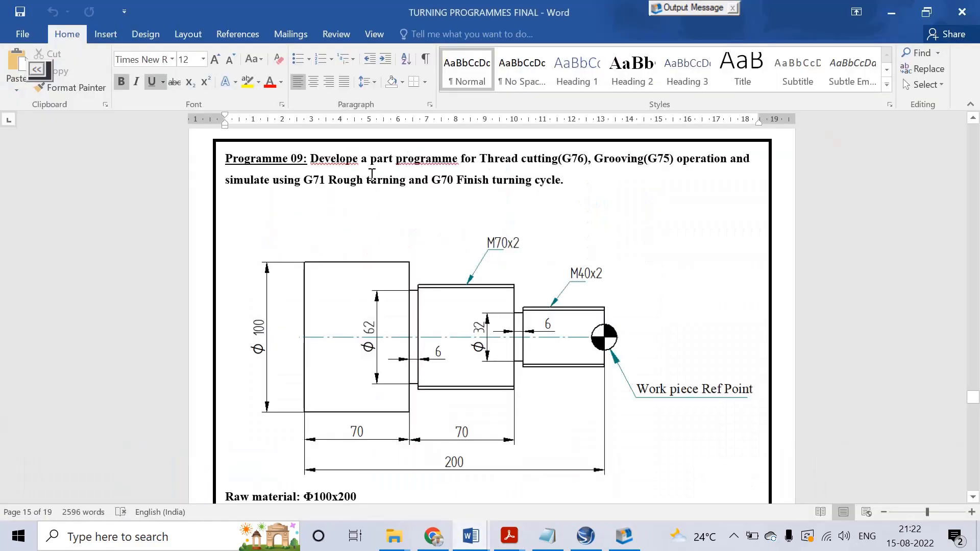
pyautogui.scroll(-3, 411, 327)
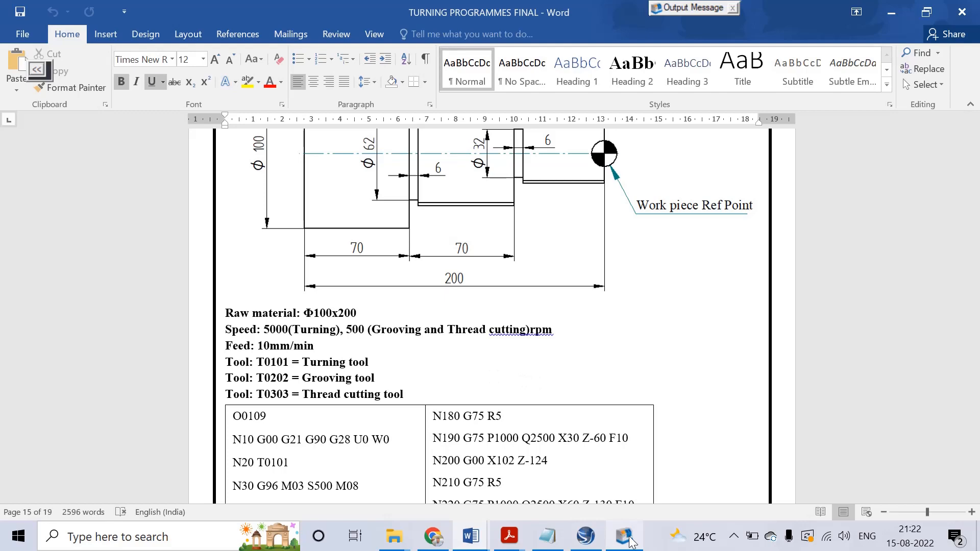
pyautogui.moveTo(627, 544)
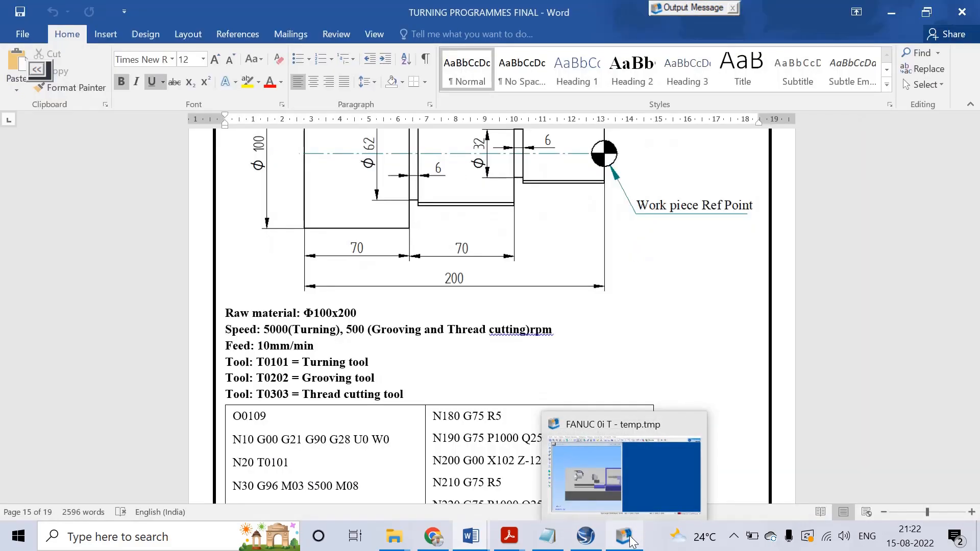
pyautogui.click(632, 540)
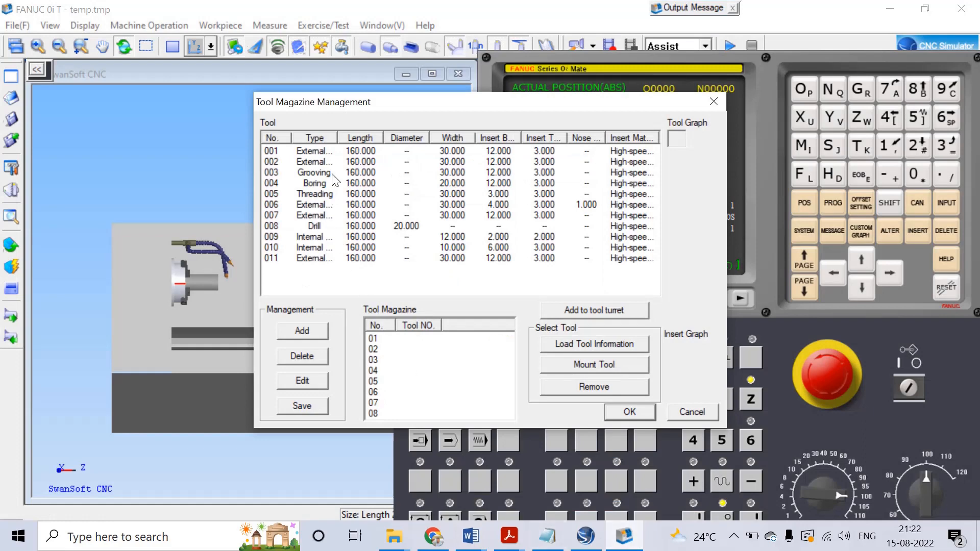
# - Add external turning tool 001 to tool station 1, mount it, and confirm the tool magazine
pyautogui.click(313, 150)
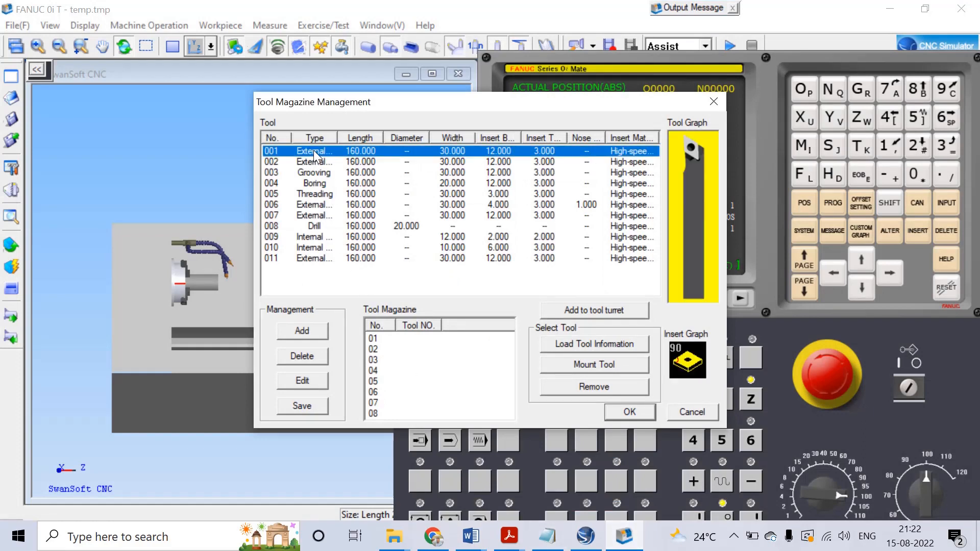
pyautogui.click(598, 311)
pyautogui.click(660, 322)
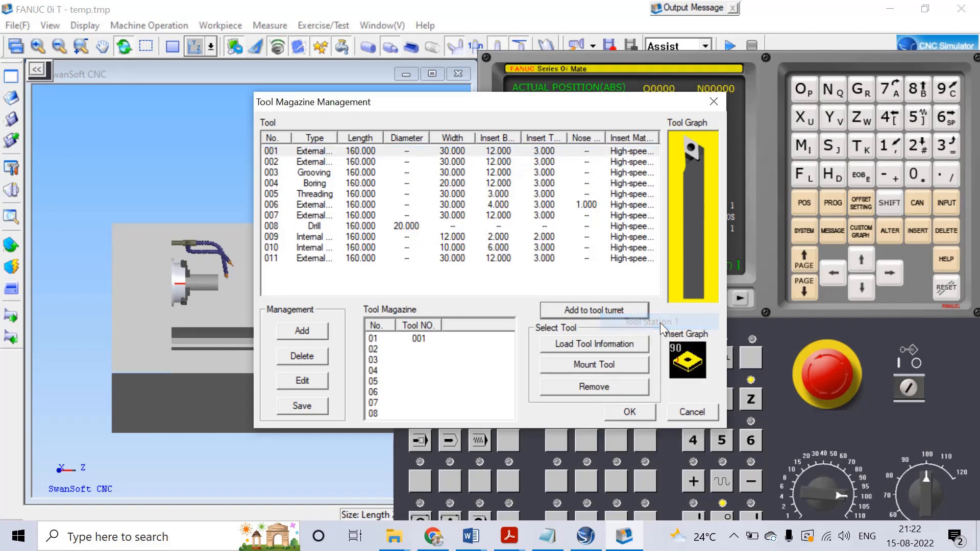
pyautogui.click(419, 339)
pyautogui.click(611, 363)
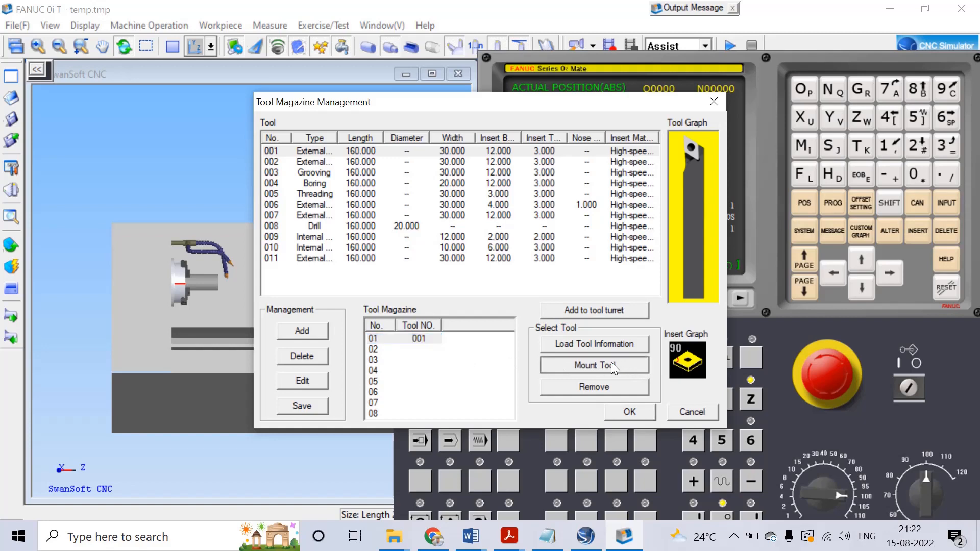
pyautogui.click(641, 412)
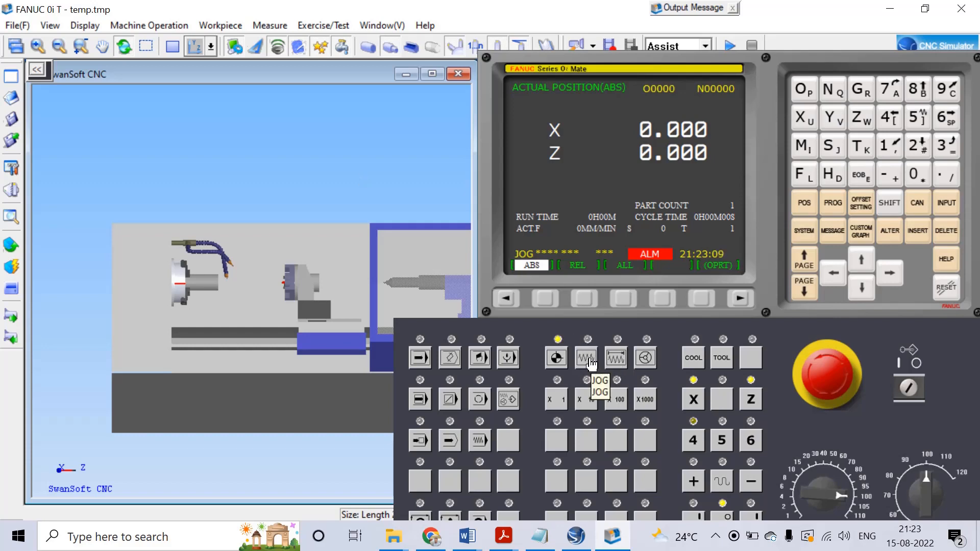
# - Rapid-position the turning tool at the centre of the workpiece's end face
pyautogui.click(151, 26)
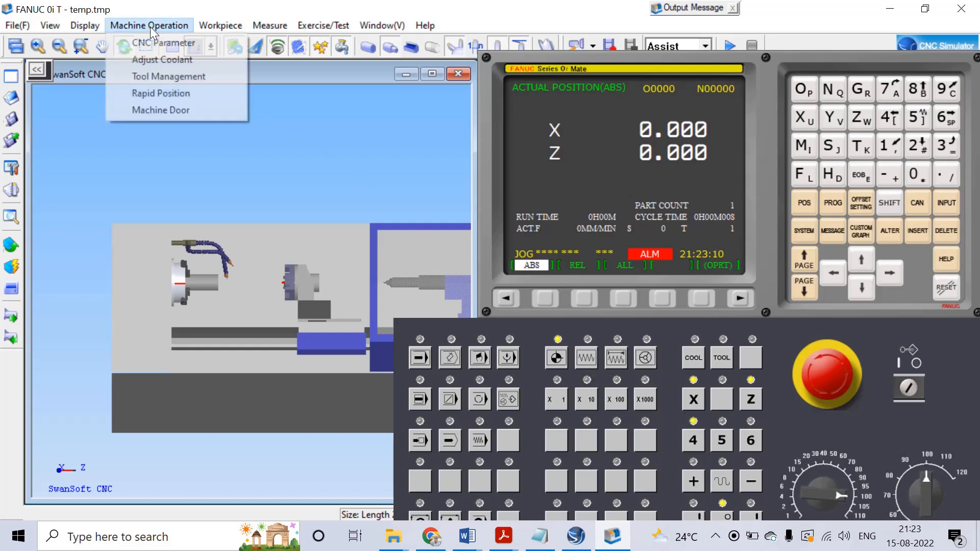
pyautogui.click(163, 93)
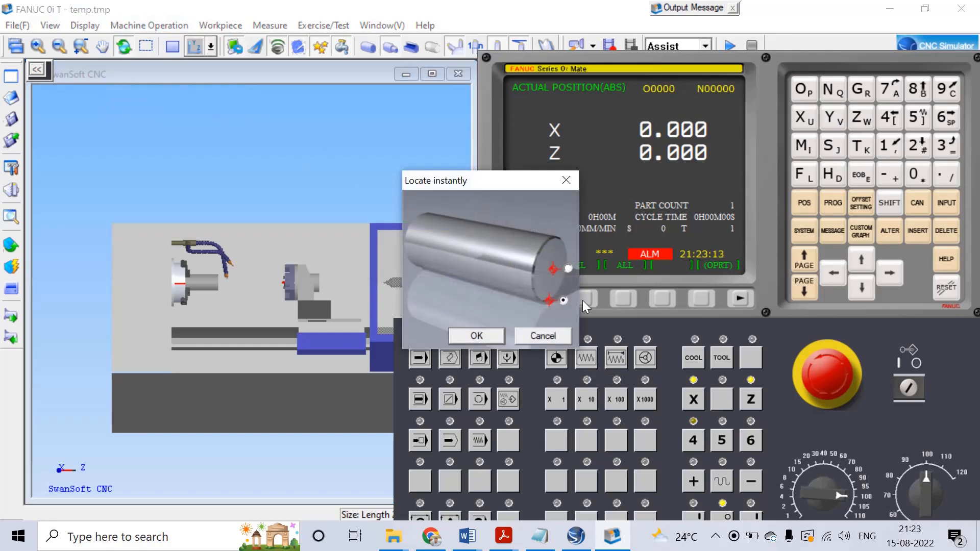
pyautogui.click(485, 336)
# - In JOG mode, measure the geometry offsets of G 001 with X0 and Z0
pyautogui.click(587, 359)
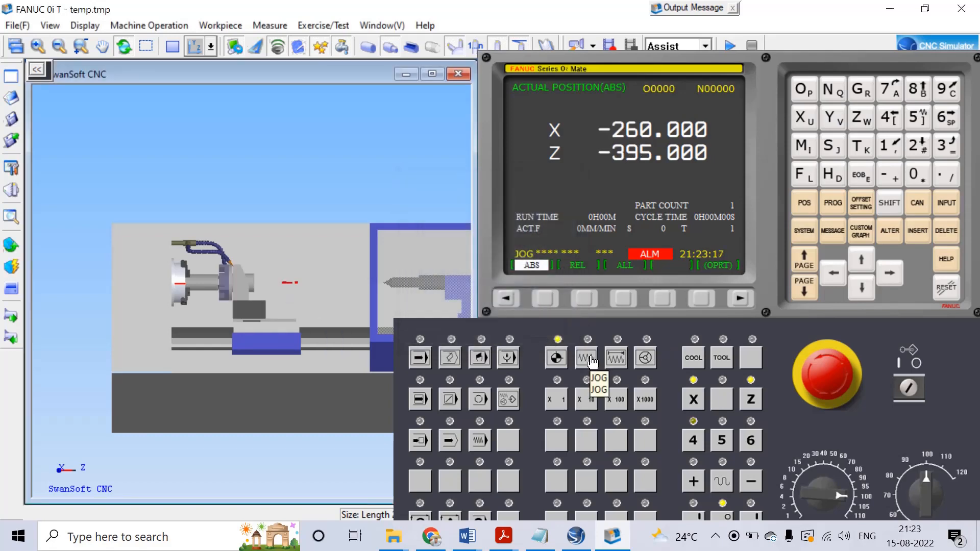
pyautogui.click(859, 202)
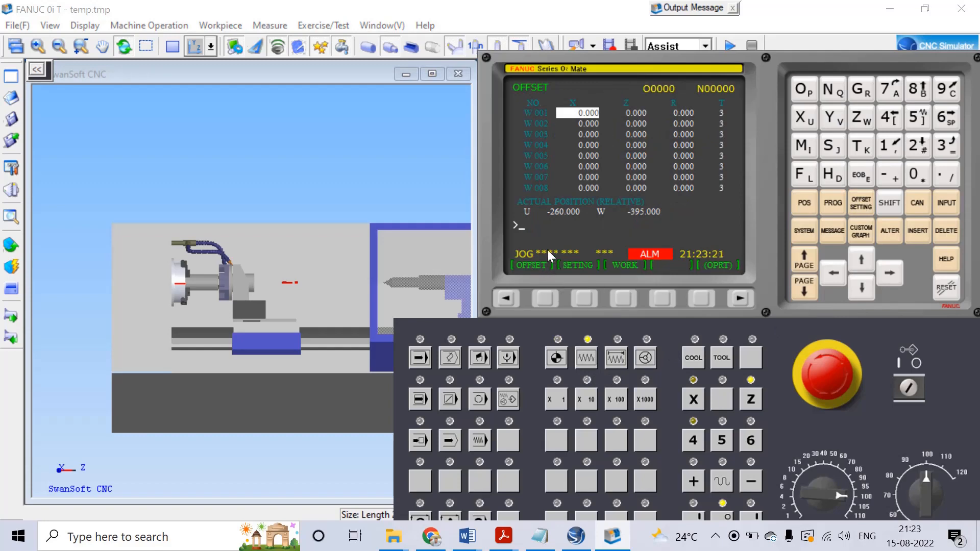
pyautogui.click(544, 298)
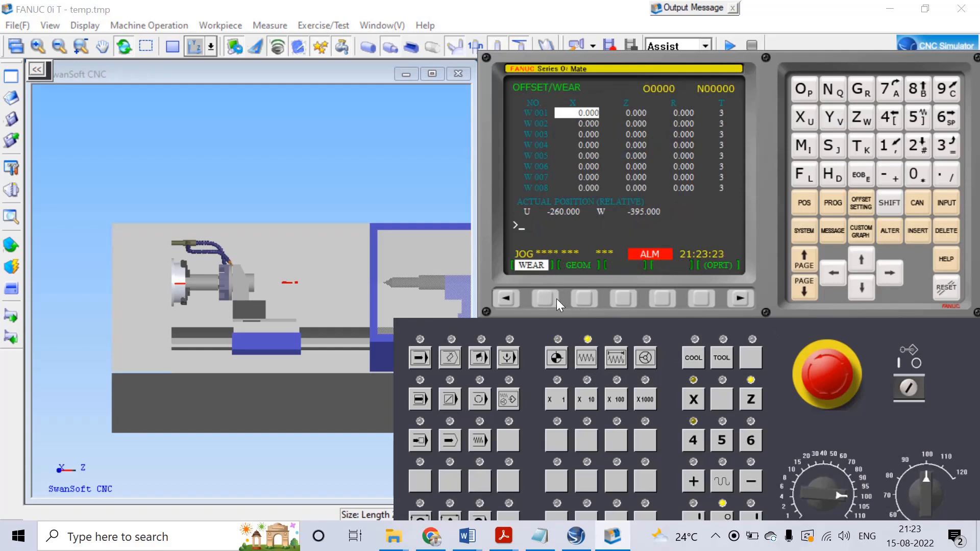
pyautogui.click(584, 299)
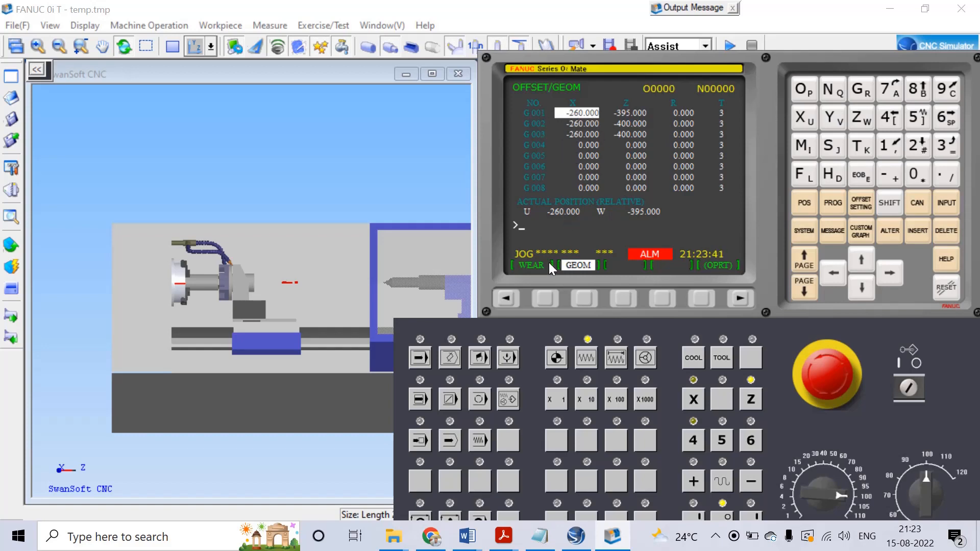
pyautogui.write('X0')
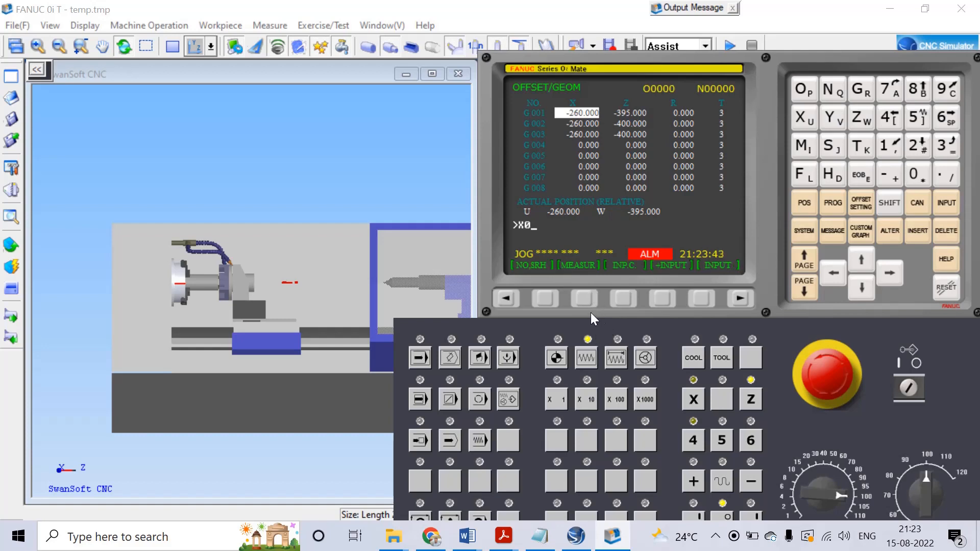
pyautogui.click(586, 298)
pyautogui.press('Right')
pyautogui.write('Z0')
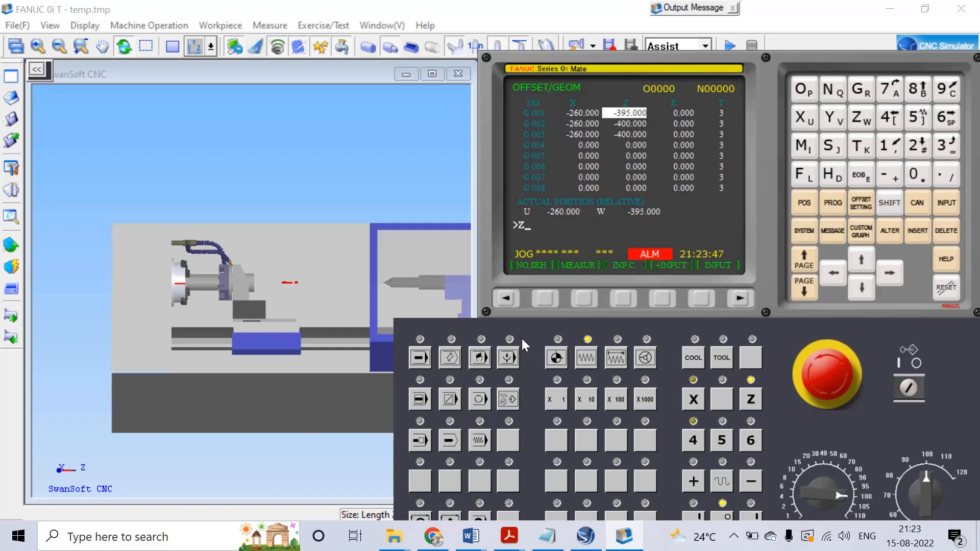
pyautogui.click(587, 297)
# - Rapid-position the turning tool at the end-face centre once more
pyautogui.click(161, 24)
pyautogui.click(163, 93)
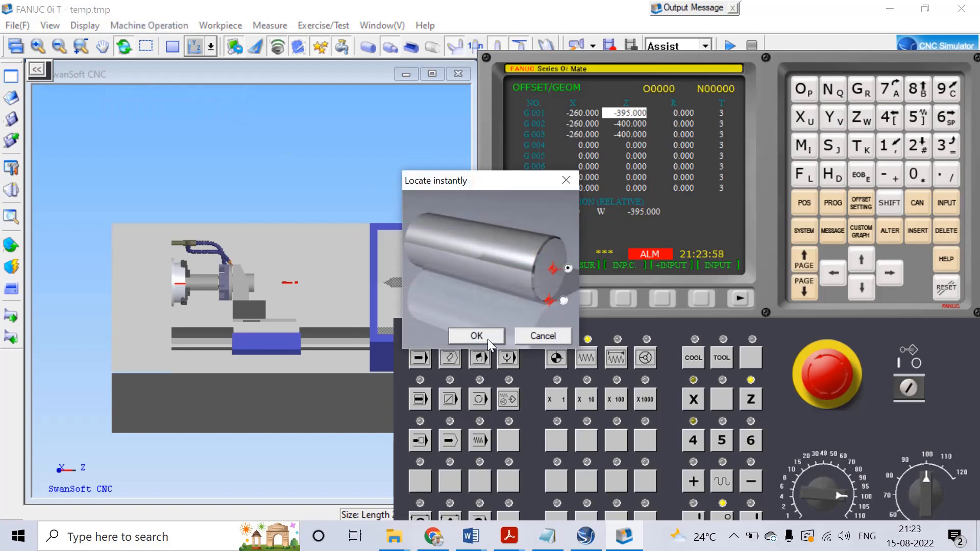
pyautogui.click(488, 339)
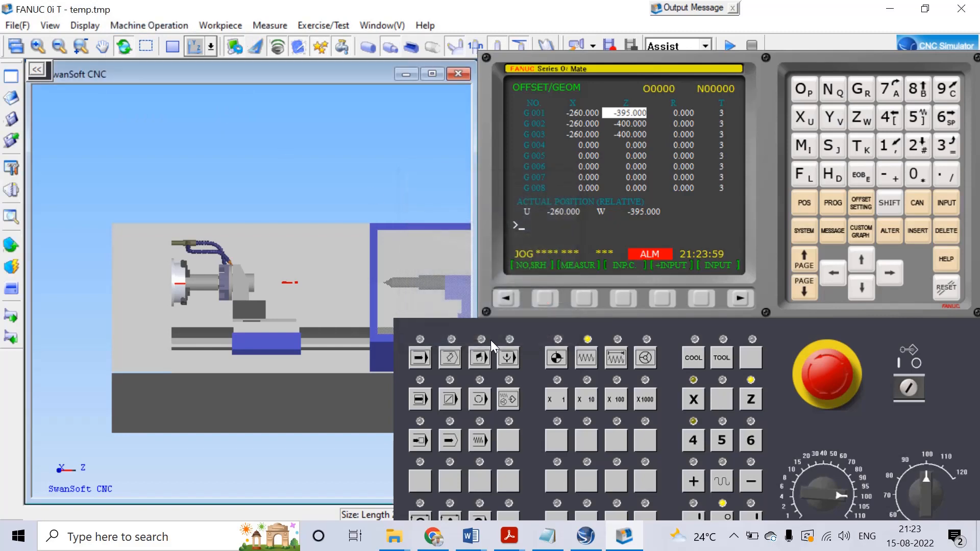
# - Switch to reference return mode and send the X and Z axes to their home positions
pyautogui.click(557, 359)
pyautogui.click(703, 399)
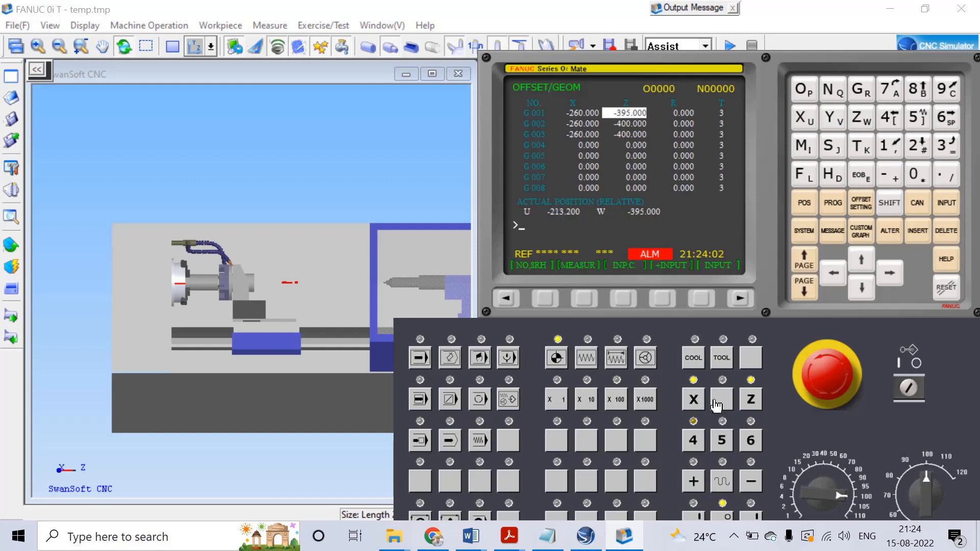
pyautogui.click(754, 407)
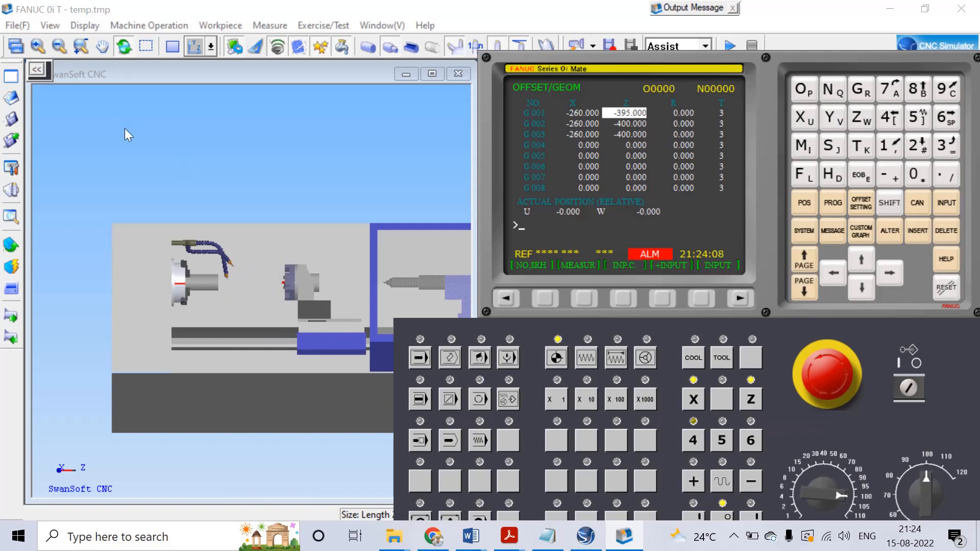
# - Add grooving tool 003 to tool station 2, mount it, and confirm the tool magazine
pyautogui.click(17, 140)
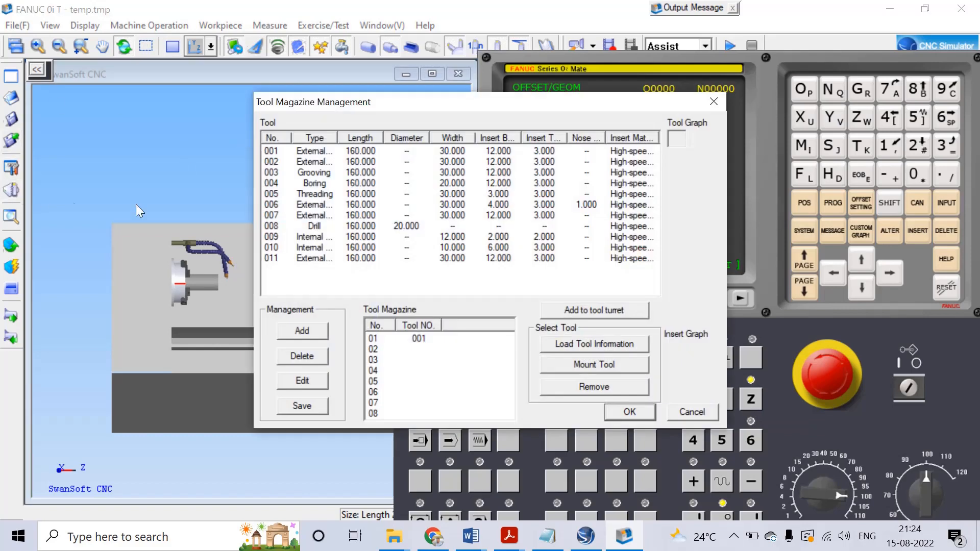
pyautogui.click(316, 174)
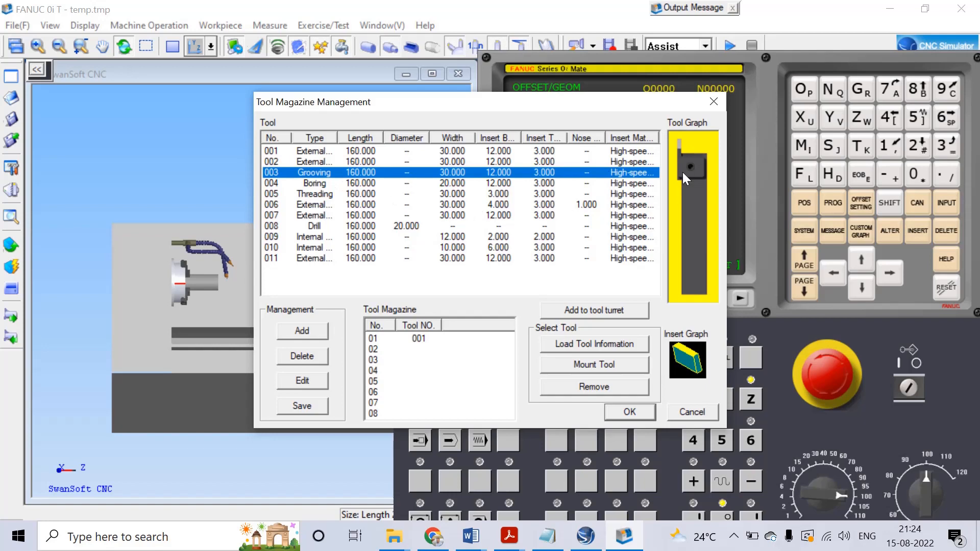
pyautogui.click(598, 310)
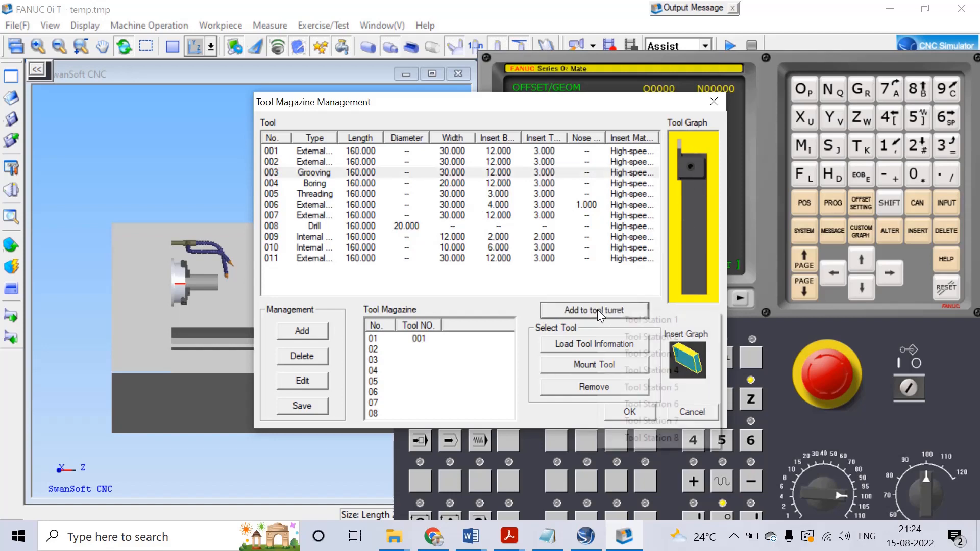
pyautogui.click(680, 335)
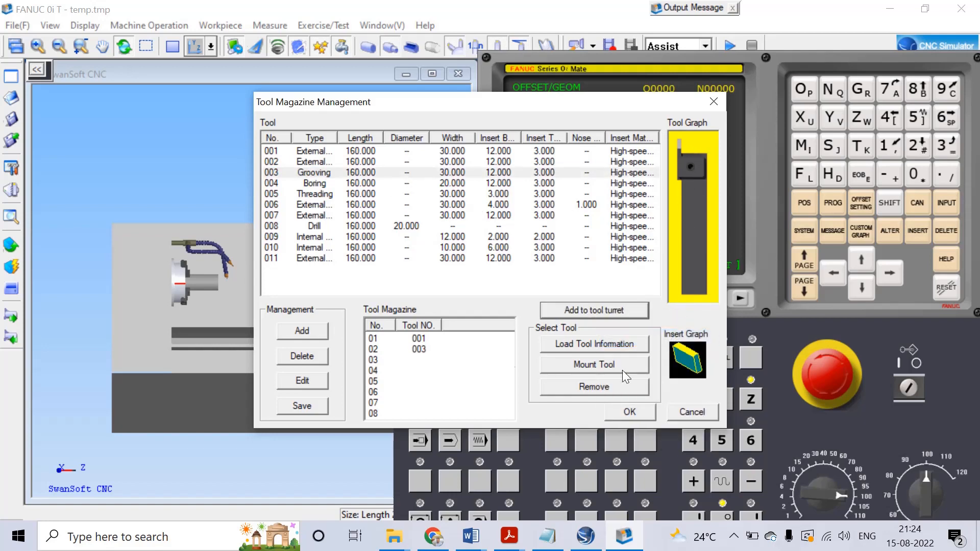
pyautogui.click(428, 350)
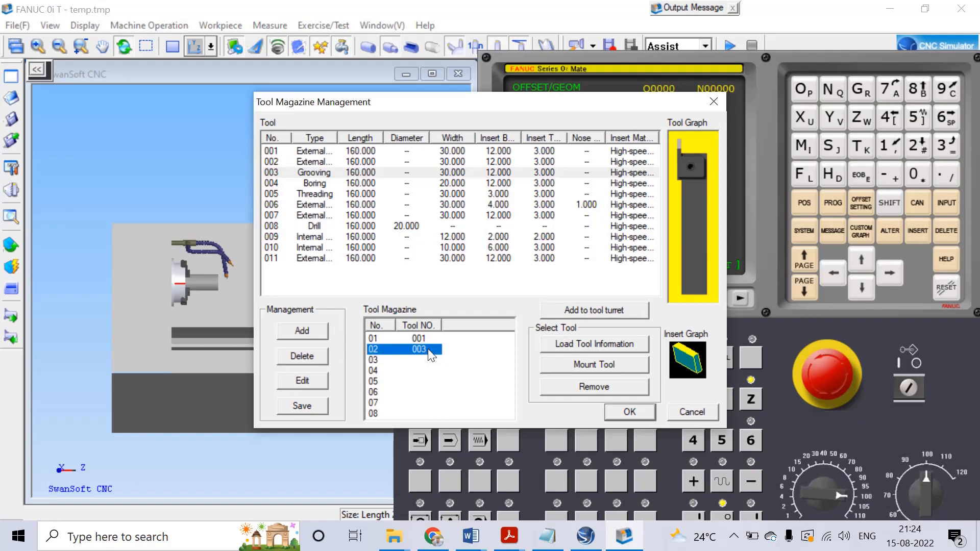
pyautogui.click(587, 363)
pyautogui.click(630, 411)
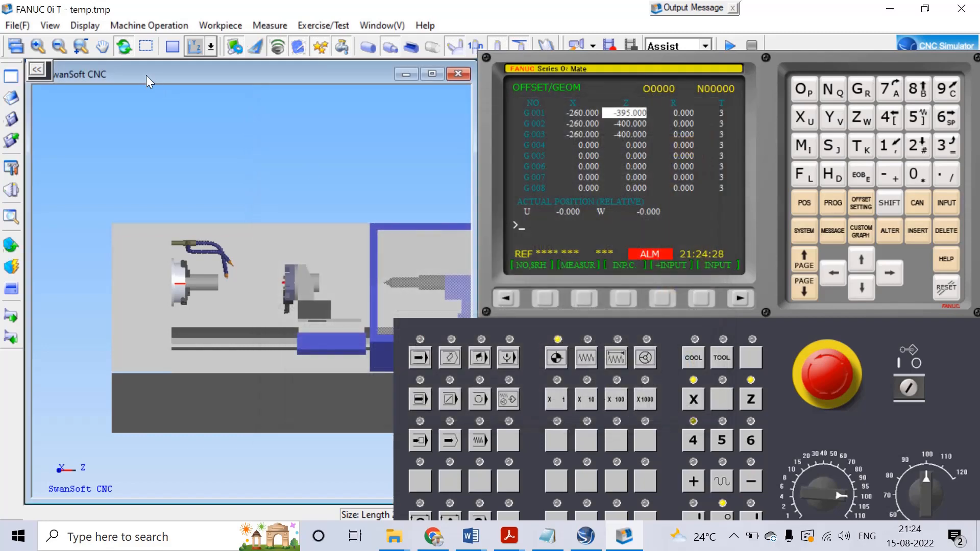
# - Rapid-position the grooving tool at the centre of the workpiece's end face
pyautogui.click(167, 25)
pyautogui.click(173, 90)
pyautogui.click(568, 267)
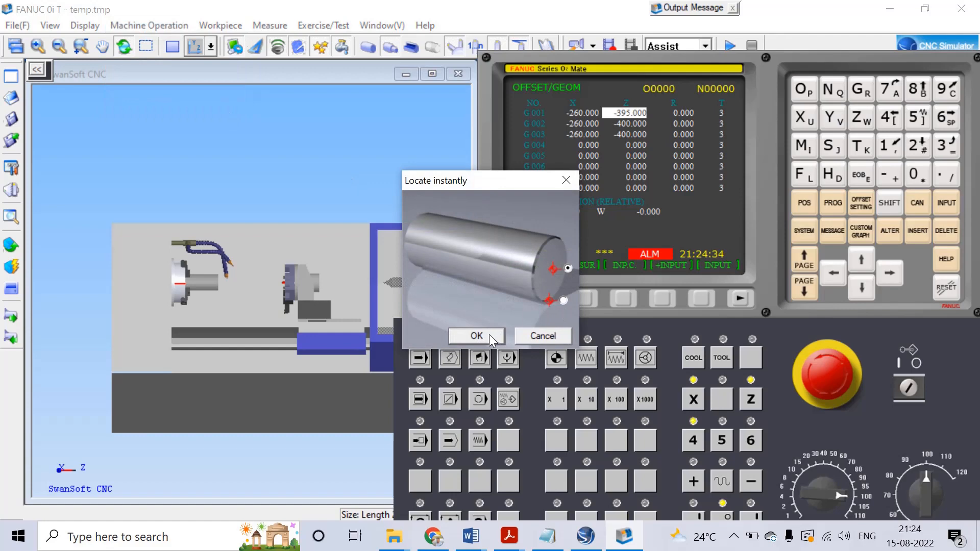
pyautogui.click(489, 335)
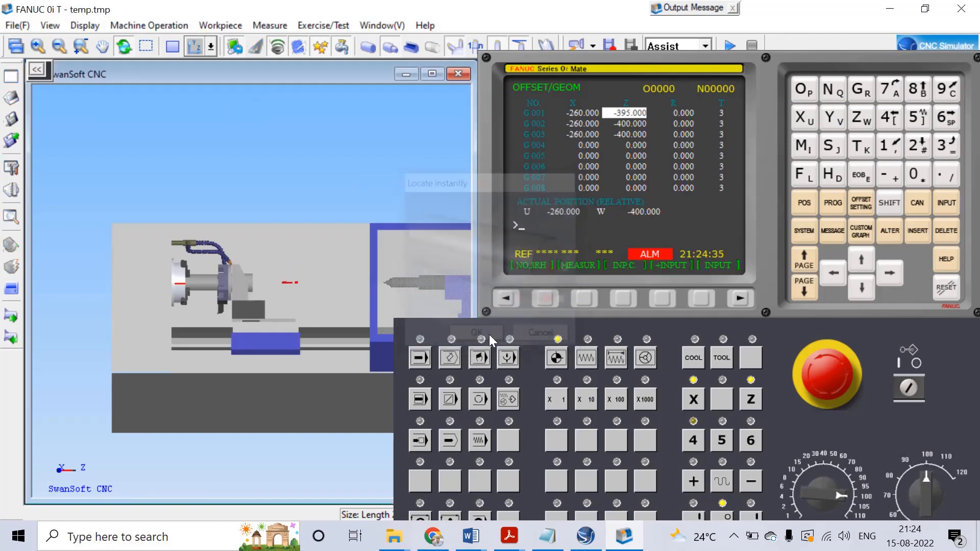
# - In JOG mode, measure X0 and Z0 for the grooving tool in geometry offset G 002
pyautogui.click(587, 358)
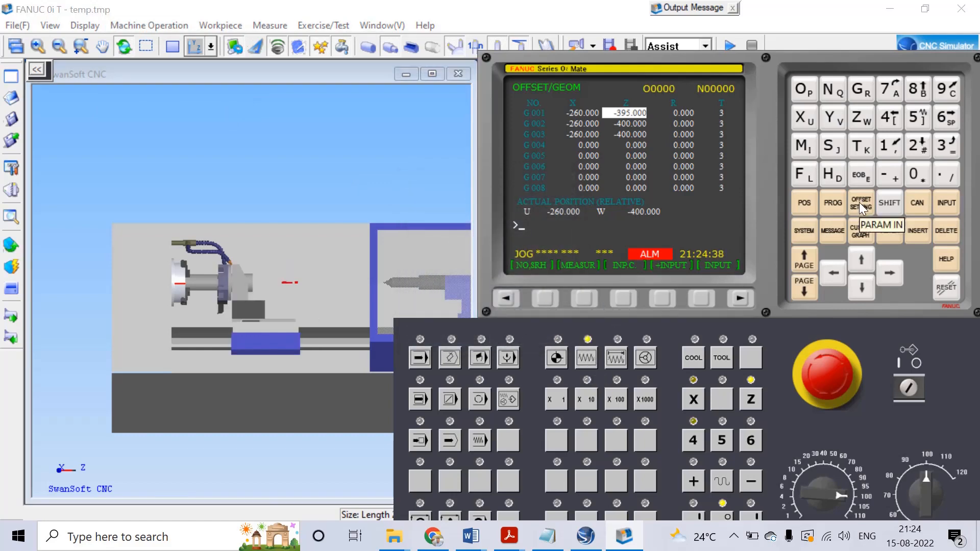
pyautogui.click(511, 299)
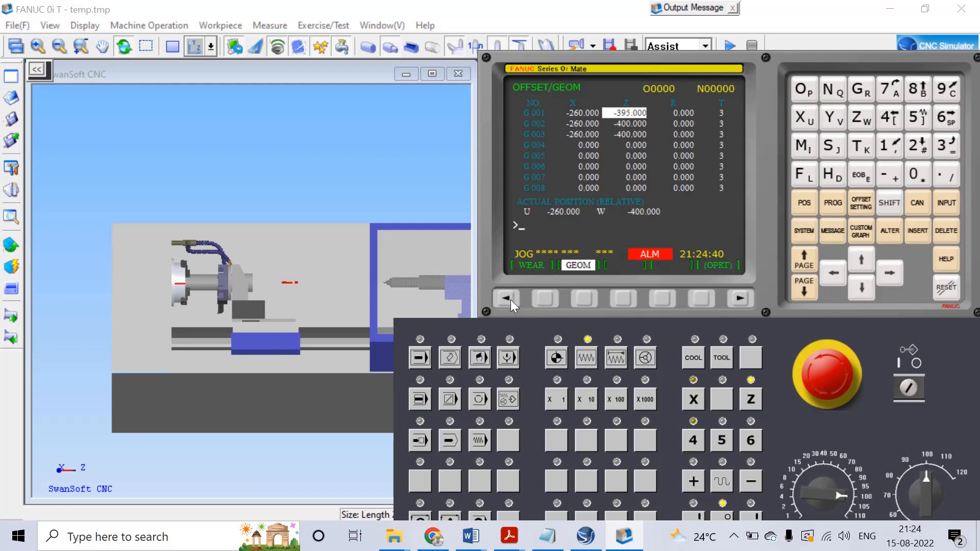
pyautogui.click(541, 295)
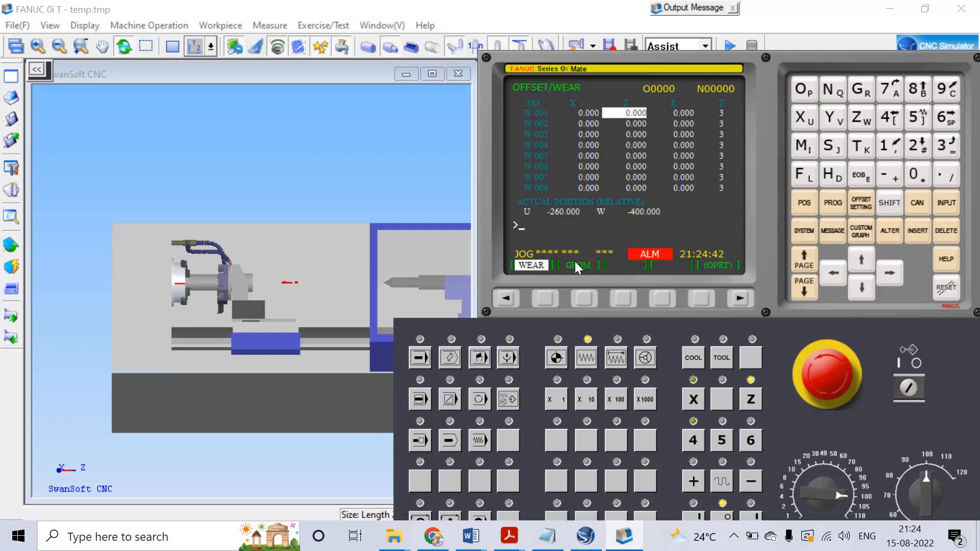
pyautogui.click(580, 297)
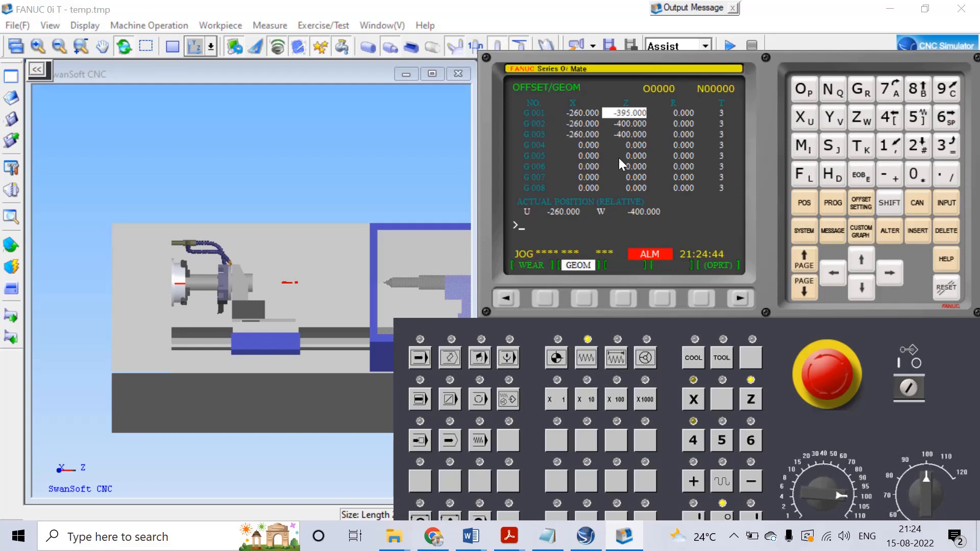
pyautogui.press('Down')
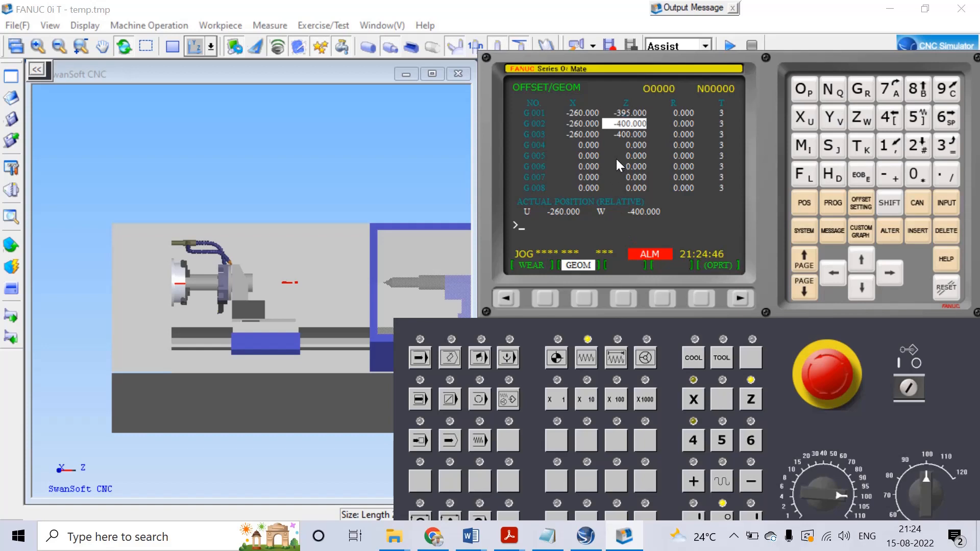
pyautogui.press('Left')
pyautogui.write('X0')
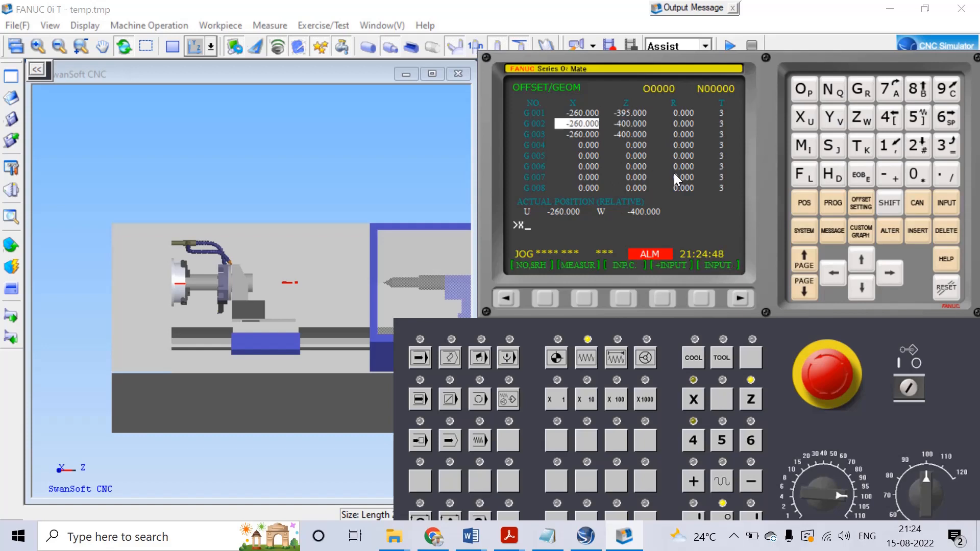
pyautogui.click(581, 298)
pyautogui.press('Right')
pyautogui.write('Z0')
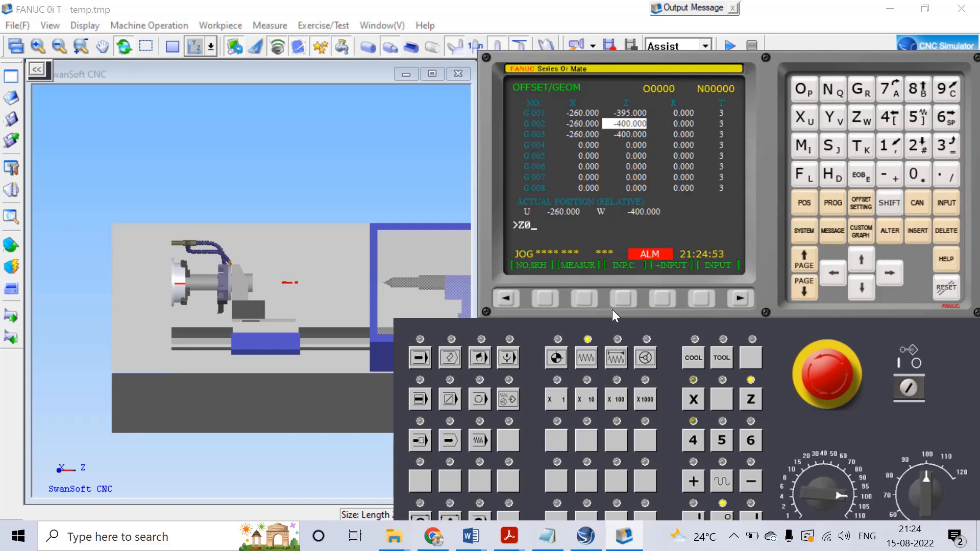
pyautogui.click(587, 298)
# - Rapid-position the grooving tool at the end-face centre once more
pyautogui.click(162, 27)
pyautogui.click(176, 90)
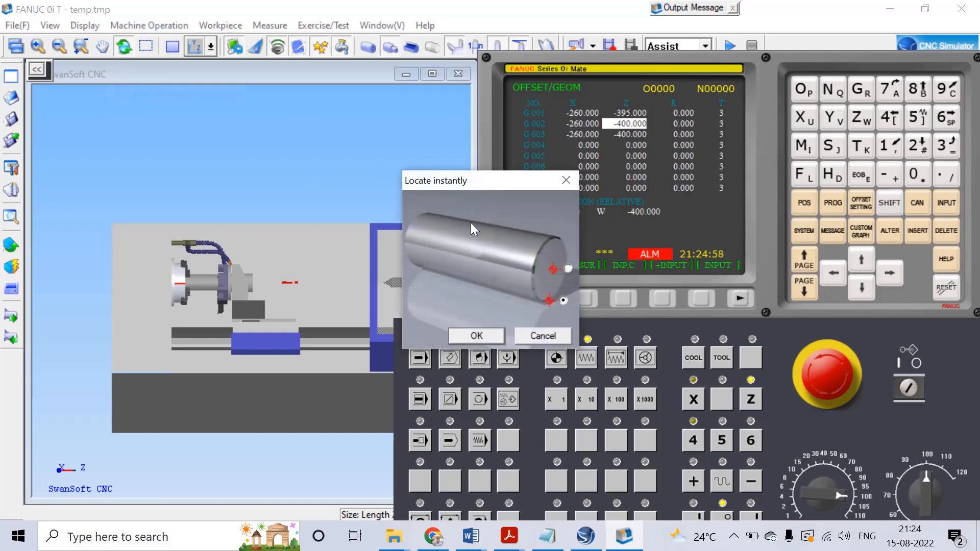
pyautogui.click(483, 333)
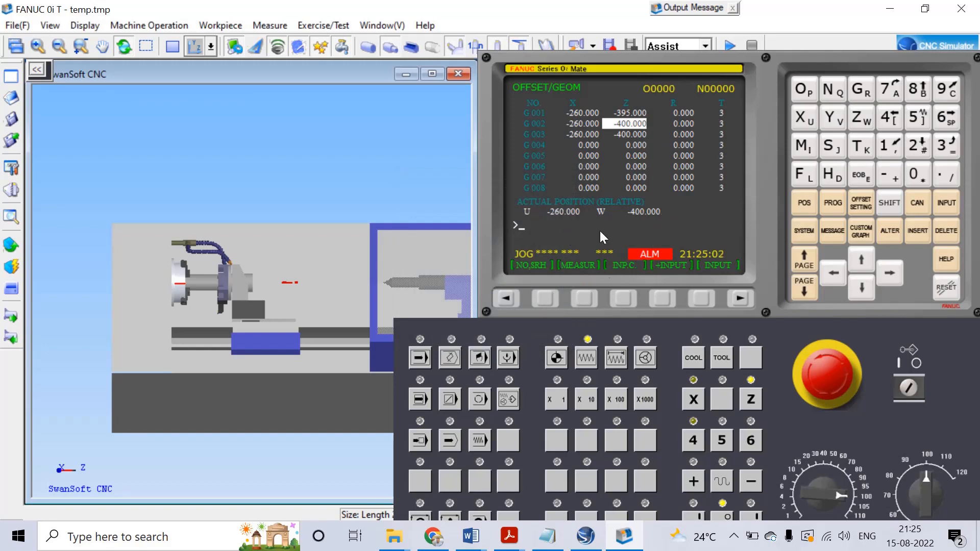
# - Switch to reference return mode and send the X and Z axes to their home positions
pyautogui.click(557, 358)
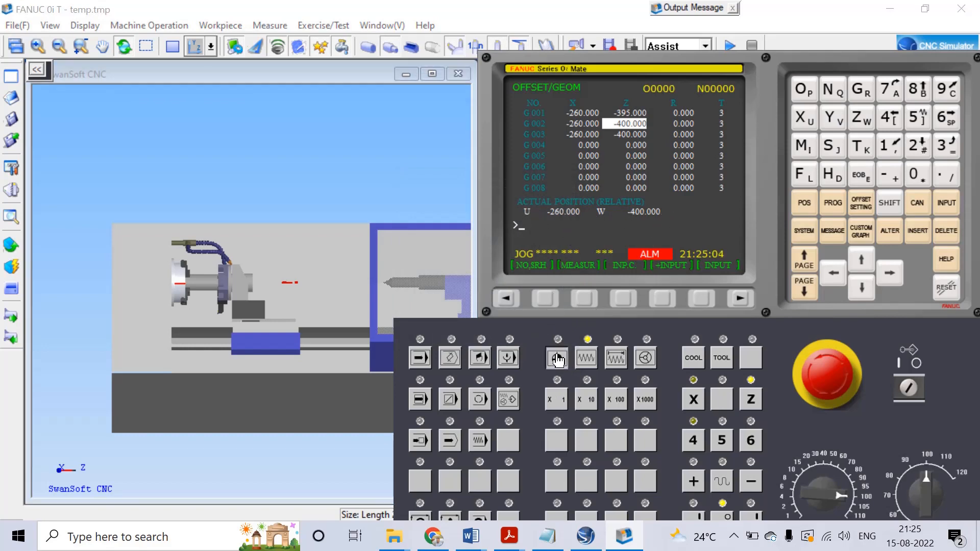
pyautogui.click(693, 400)
pyautogui.click(751, 401)
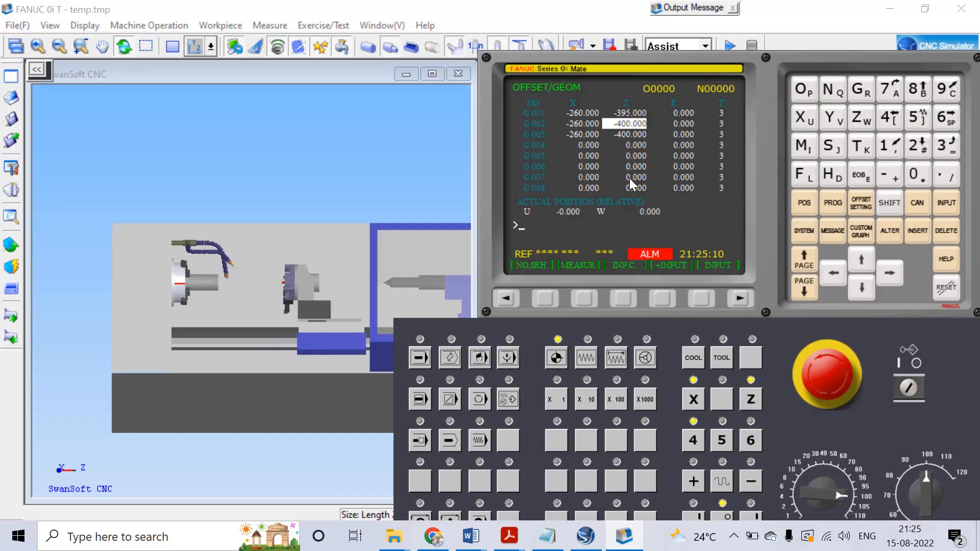
# - Add threading tool 005 to tool station 3, mount it, and confirm the tool magazine
pyautogui.click(12, 192)
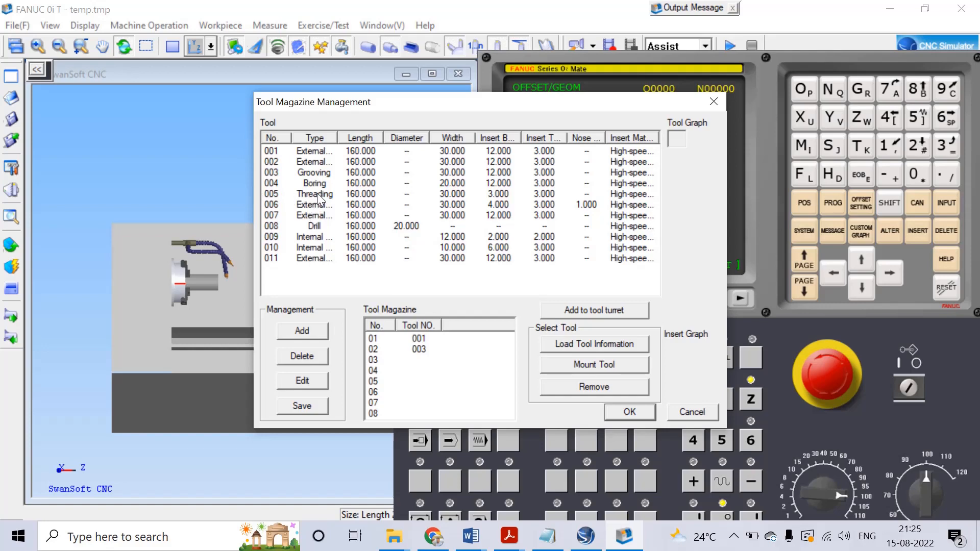
pyautogui.click(351, 195)
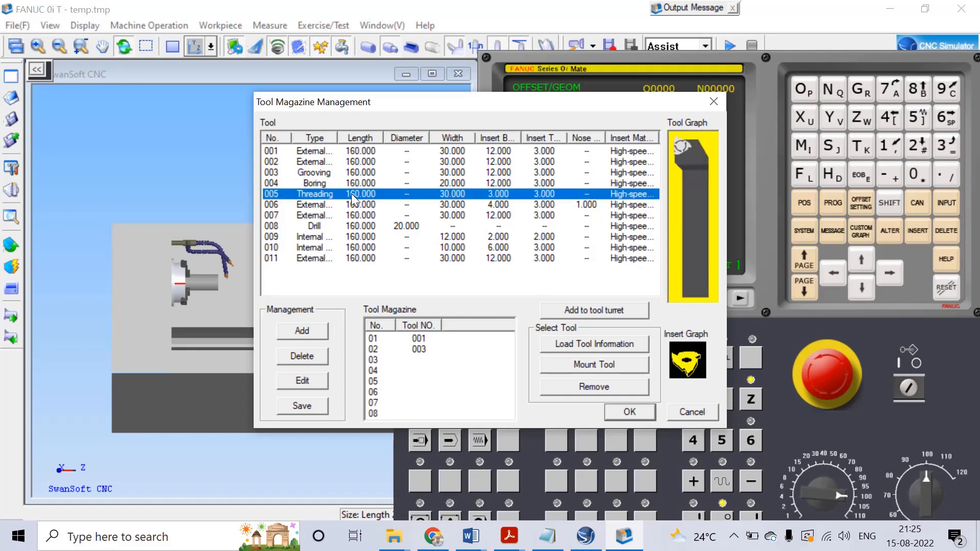
pyautogui.click(594, 310)
pyautogui.click(634, 355)
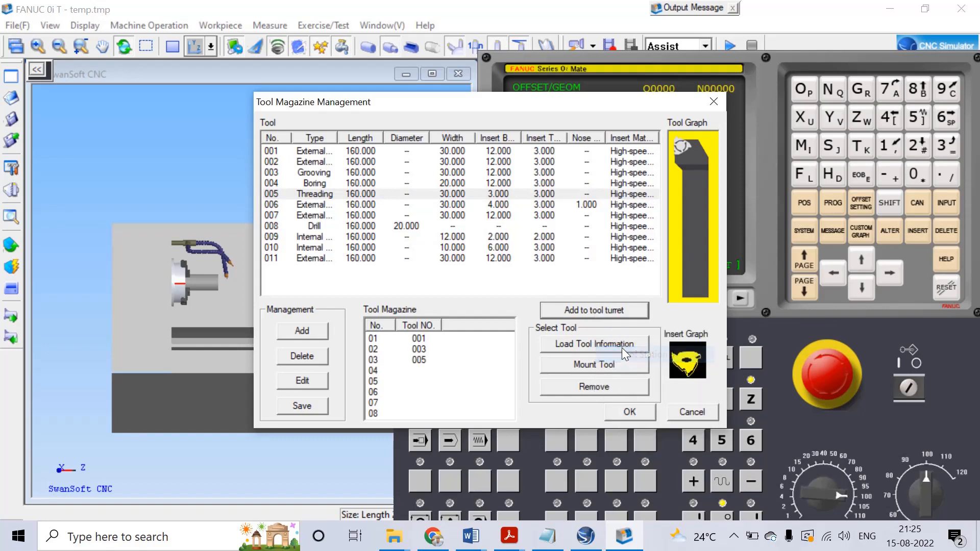
pyautogui.click(437, 360)
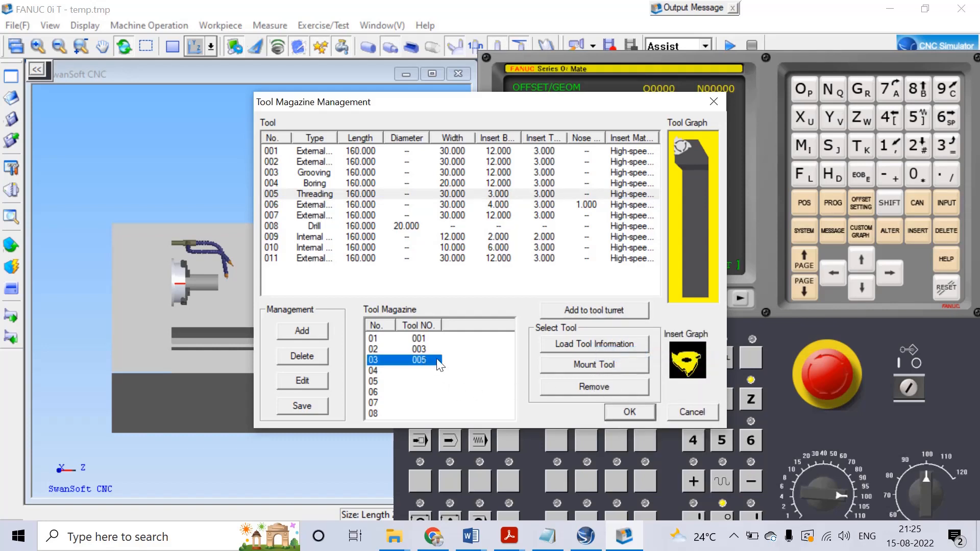
pyautogui.click(582, 364)
pyautogui.click(632, 414)
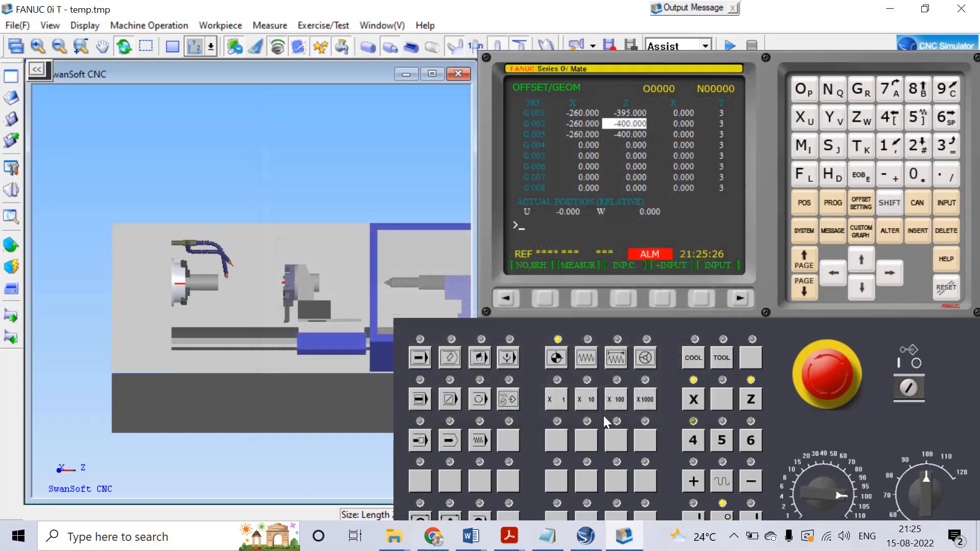
# - Rapid-position the threading tool at the centre of the workpiece's end face
pyautogui.click(149, 23)
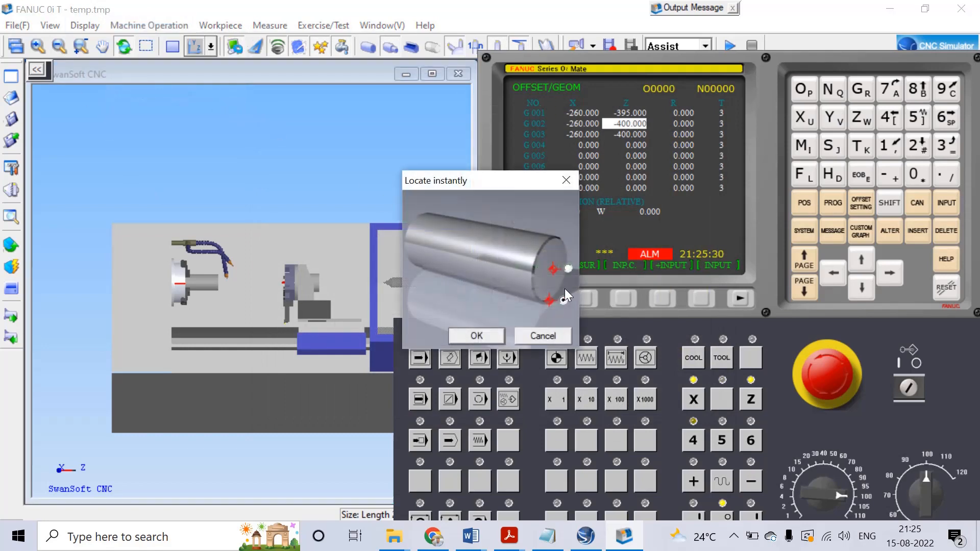
pyautogui.click(568, 268)
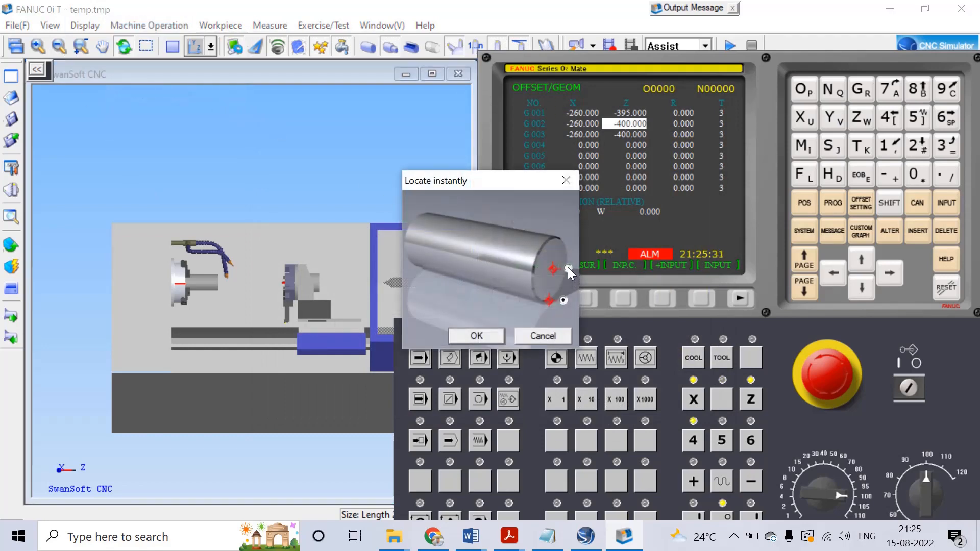
pyautogui.click(476, 336)
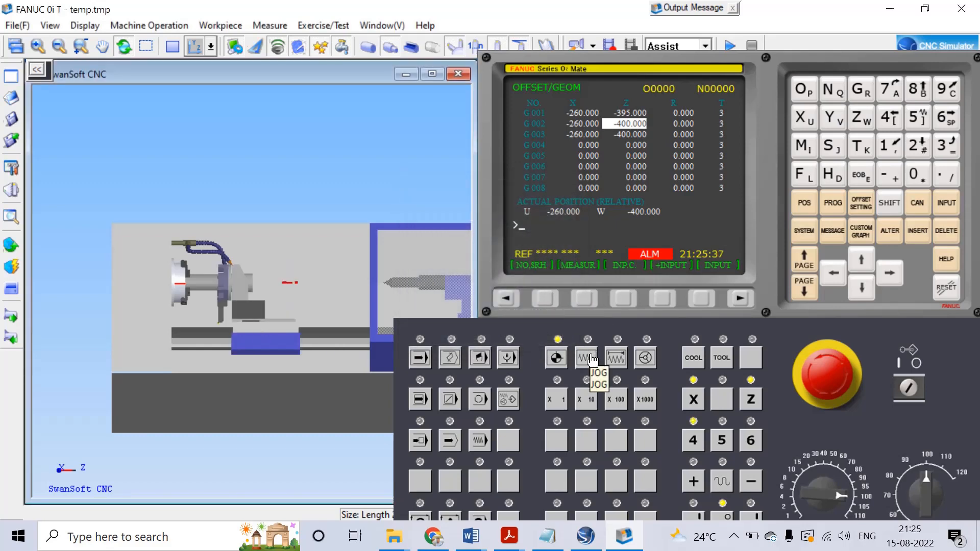
# - In JOG mode, measure X0 and Z0 for the threading tool in geometry offset G 003
pyautogui.click(591, 359)
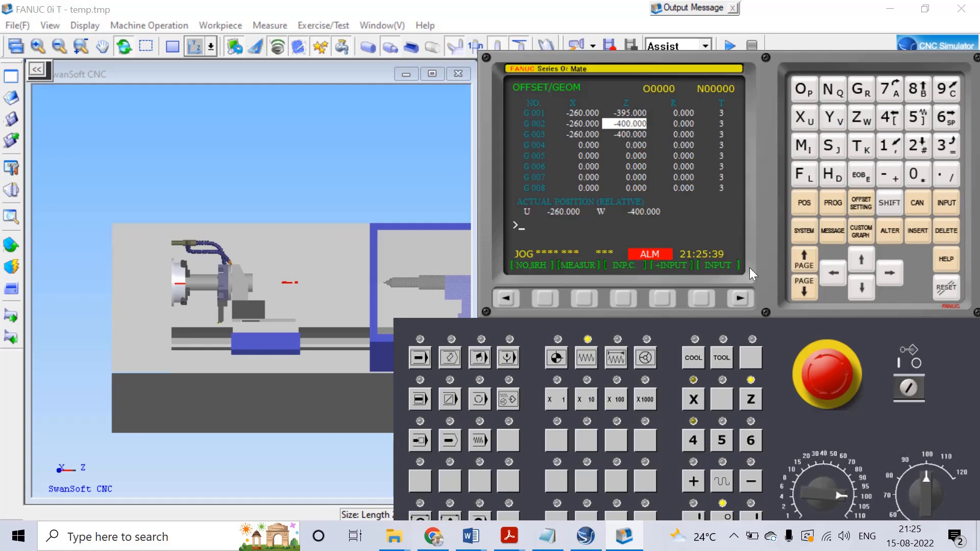
pyautogui.click(509, 297)
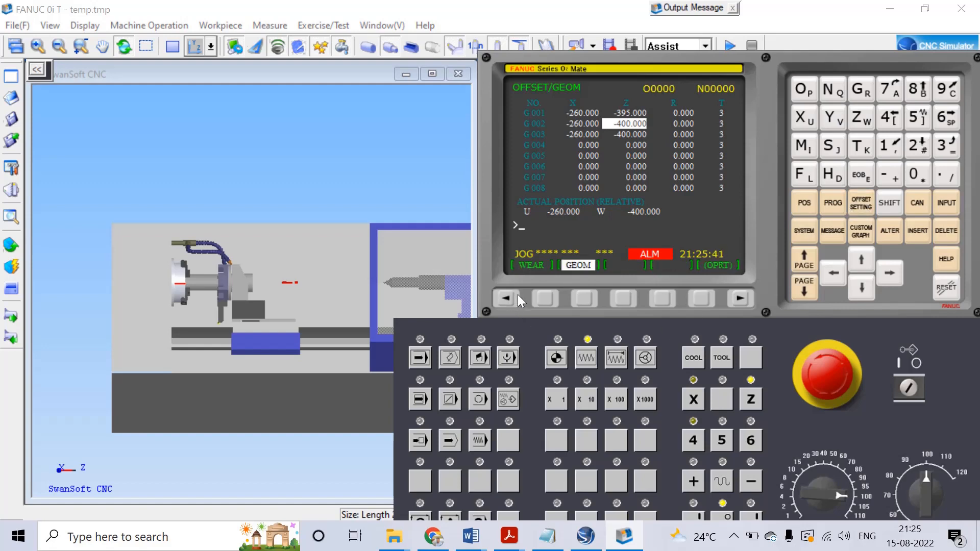
pyautogui.click(508, 298)
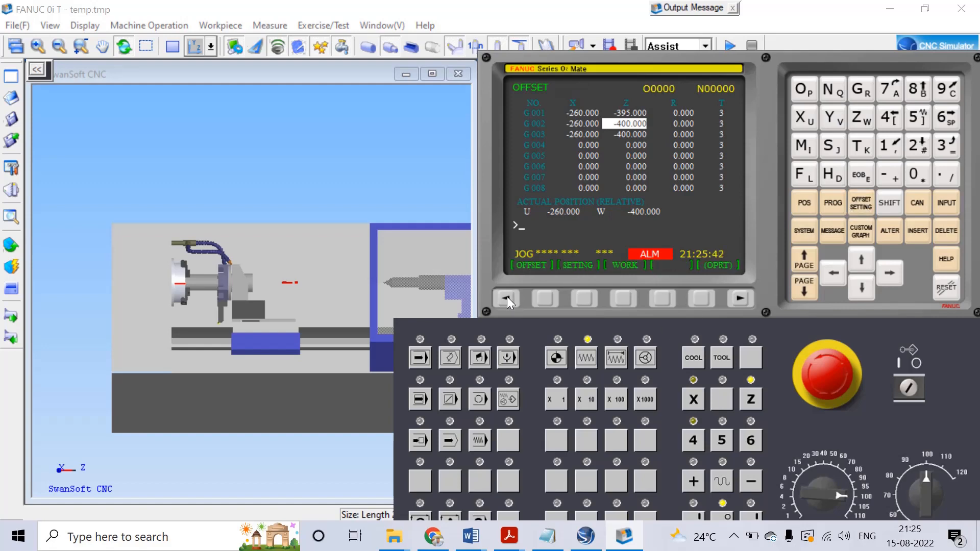
pyautogui.click(539, 298)
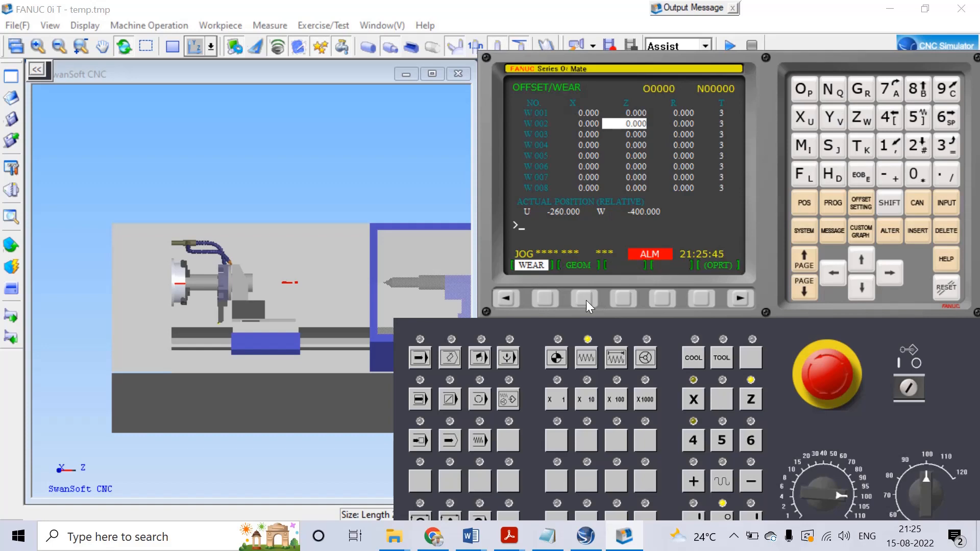
pyautogui.click(585, 299)
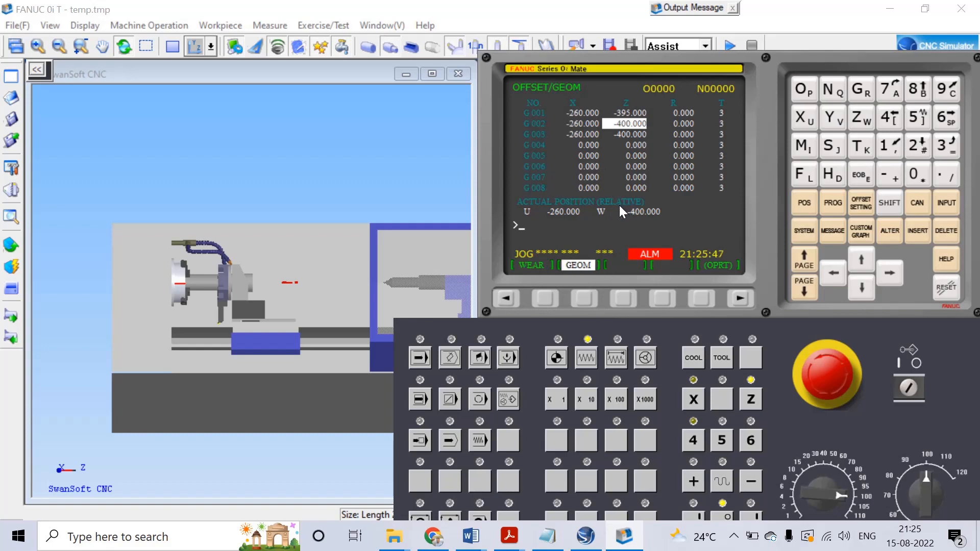
pyautogui.press('Down')
pyautogui.press('Left')
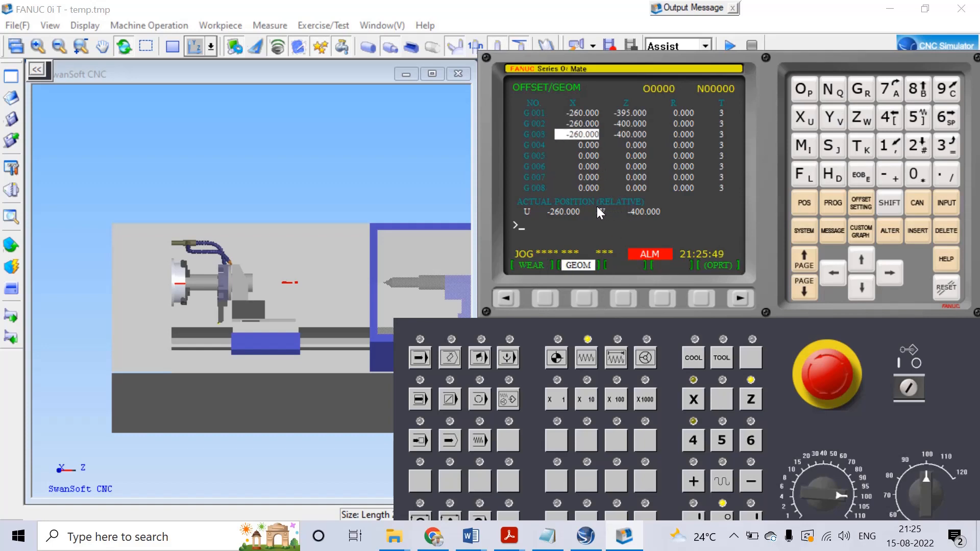
pyautogui.write('X0')
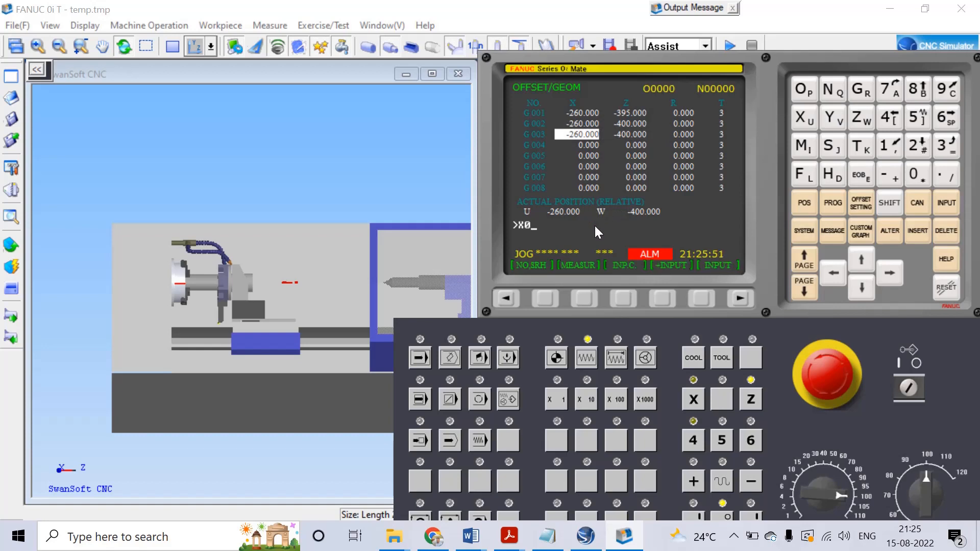
pyautogui.click(582, 299)
pyautogui.press('Right')
pyautogui.write('Z0')
pyautogui.click(585, 298)
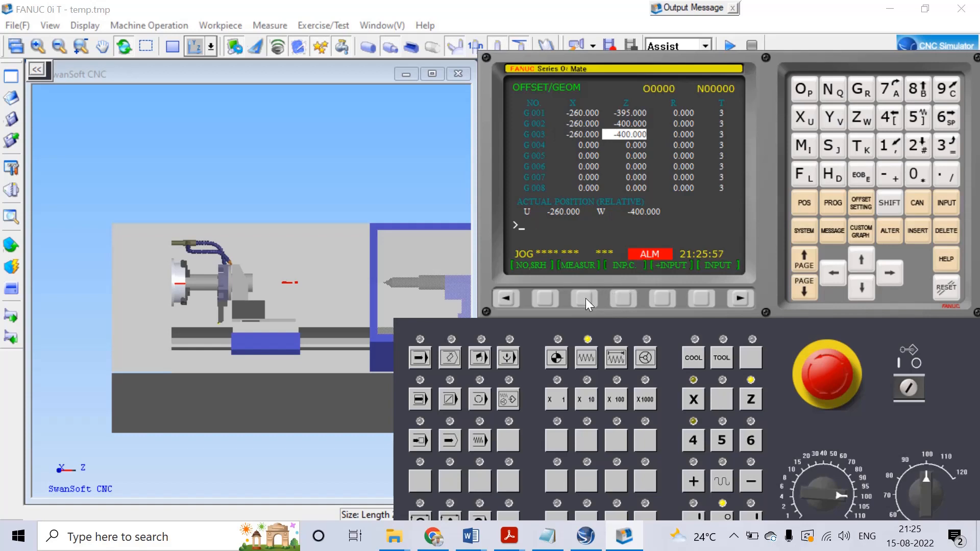
# - Rapid-position the threading tool at the end-face centre once more
pyautogui.click(149, 25)
pyautogui.click(160, 95)
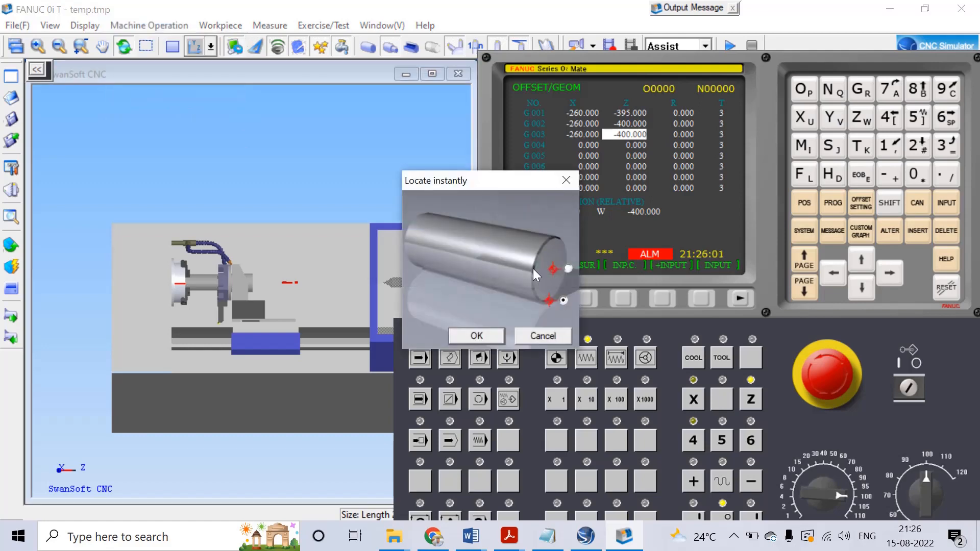
pyautogui.click(568, 270)
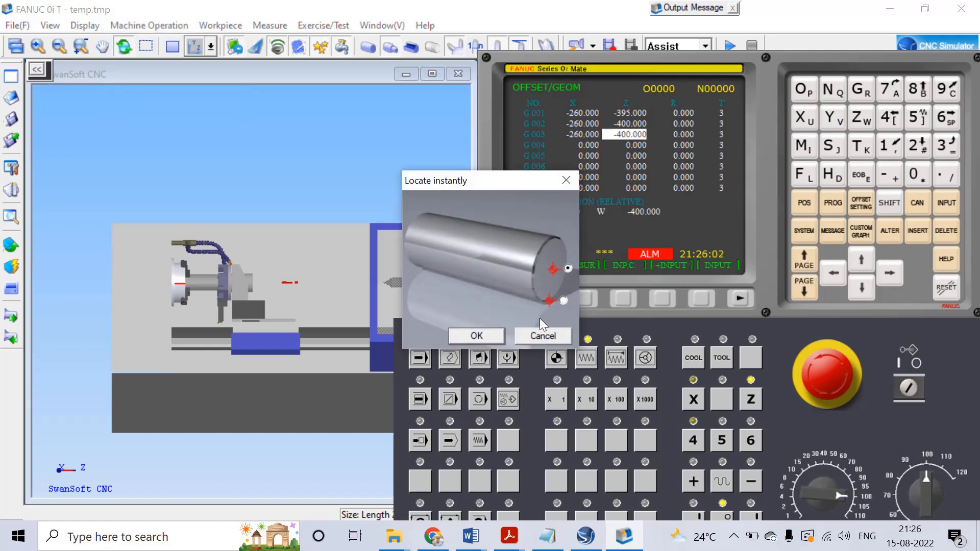
pyautogui.click(488, 336)
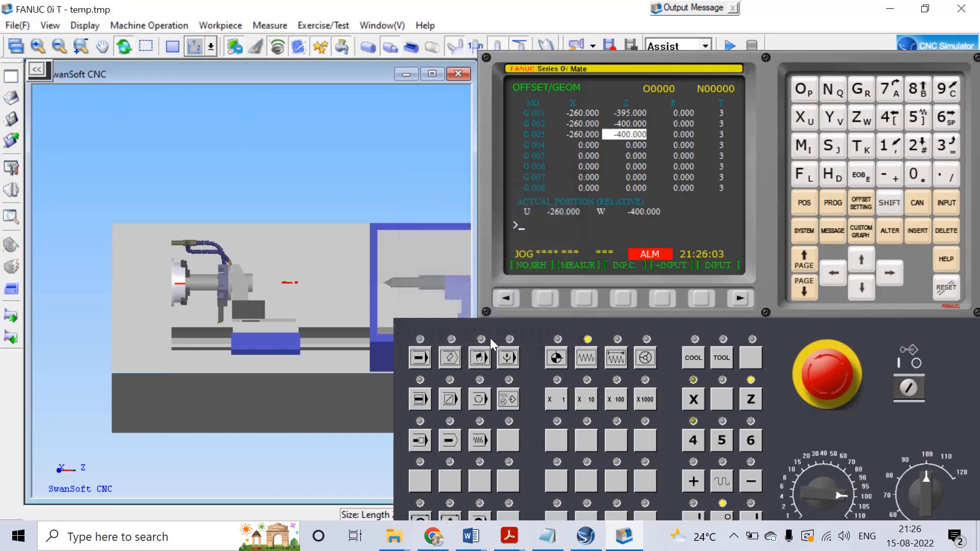
# - Return the threading tool to the X and Z home positions in reference return mode
pyautogui.click(556, 357)
pyautogui.click(692, 403)
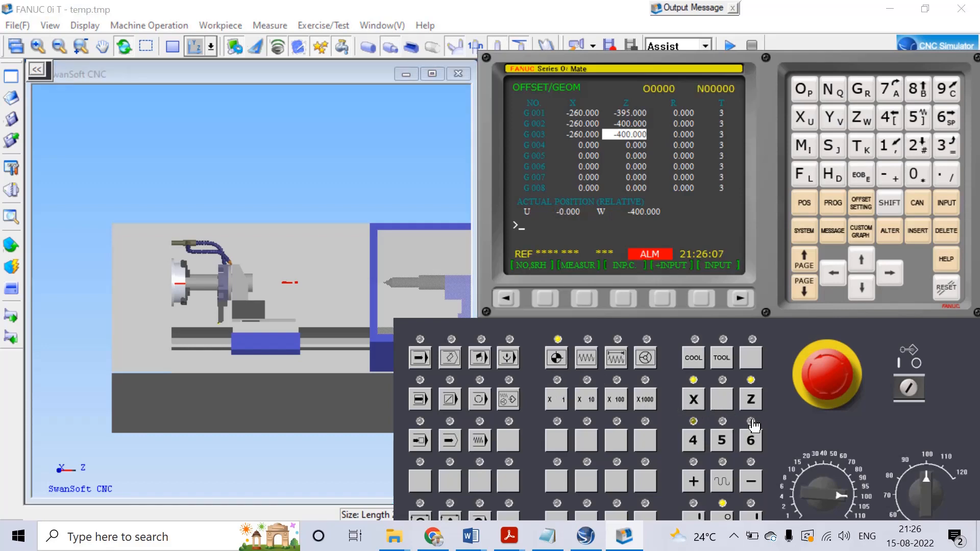
pyautogui.click(747, 400)
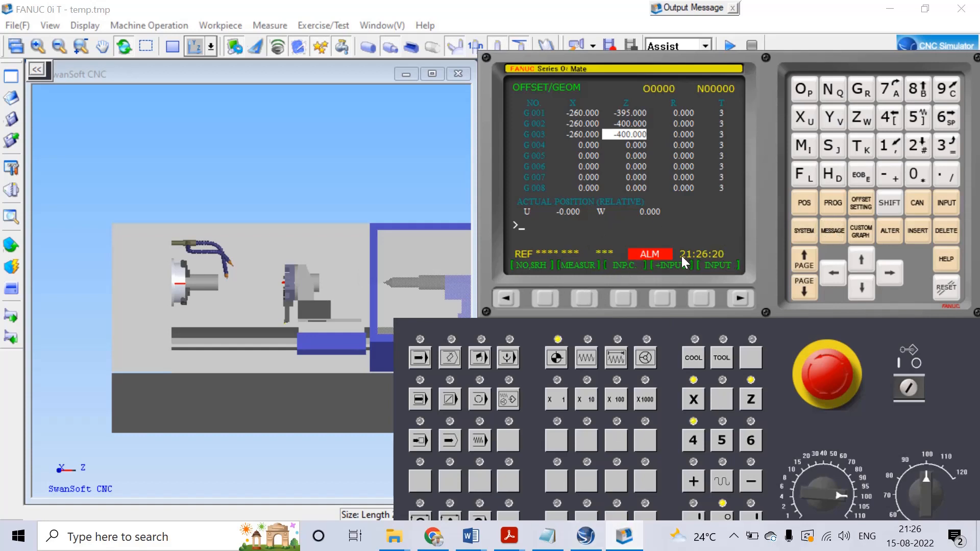
# - Review the THREADCUTTINGAND GROOVING.cnc code in Notepad and the part drawing and program table in the TURNING PROGRAMMES FINAL Word document
pyautogui.click(547, 536)
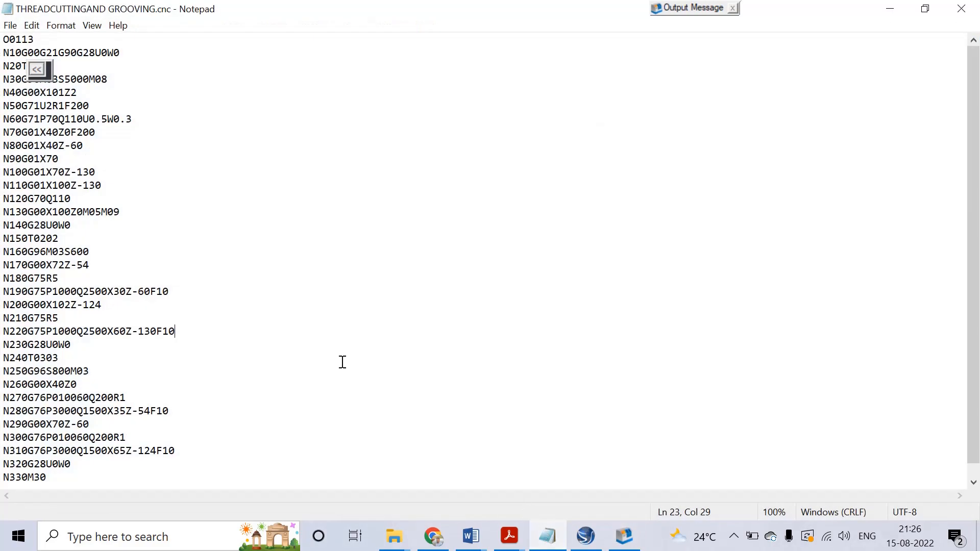
pyautogui.click(138, 217)
pyautogui.moveTo(56, 479); pyautogui.dragTo(4, 45)
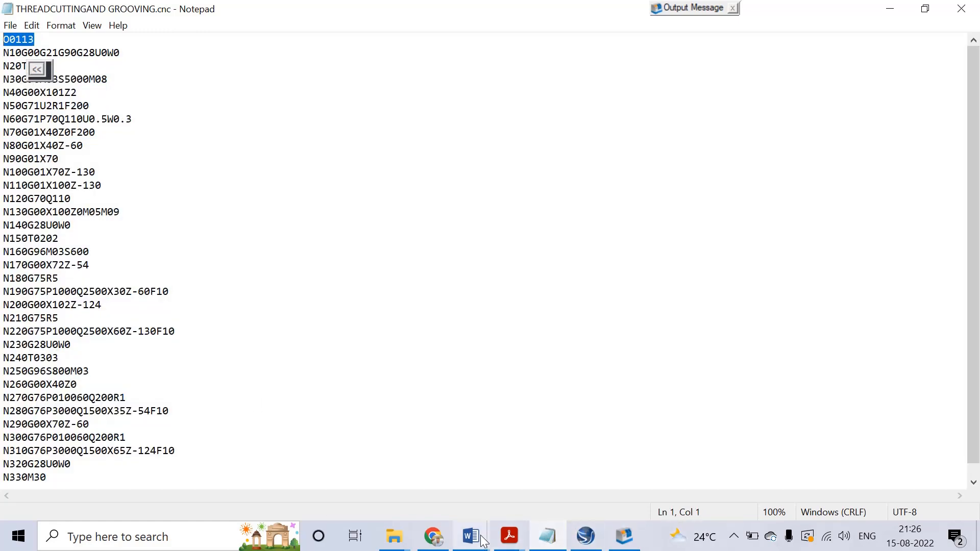
pyautogui.moveTo(471, 536)
pyautogui.click(898, 459)
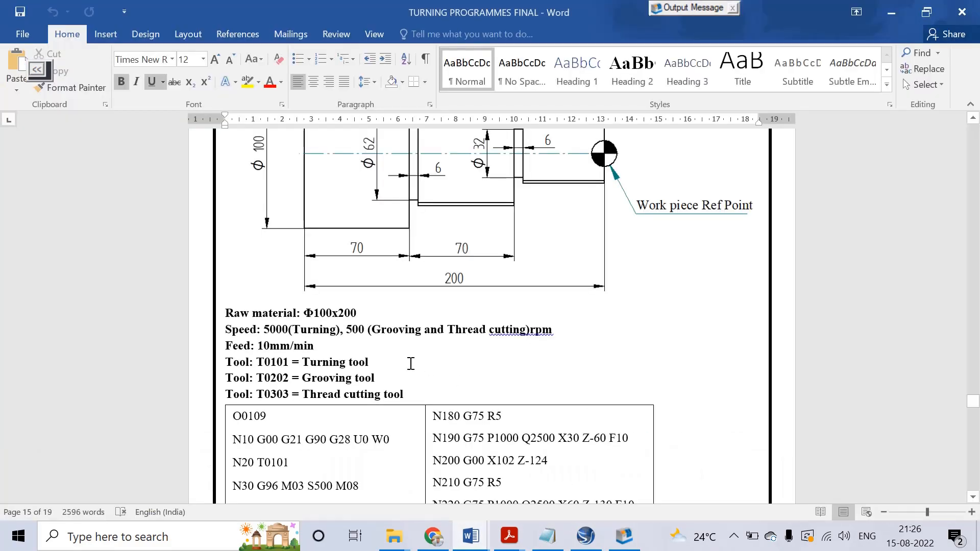
# - Check the O0109 program table in the Word document against the THREADCUTTINGAND GROOVING.cnc code in Notepad
pyautogui.scroll(-5, 396, 353)
pyautogui.scroll(-3, 345, 340)
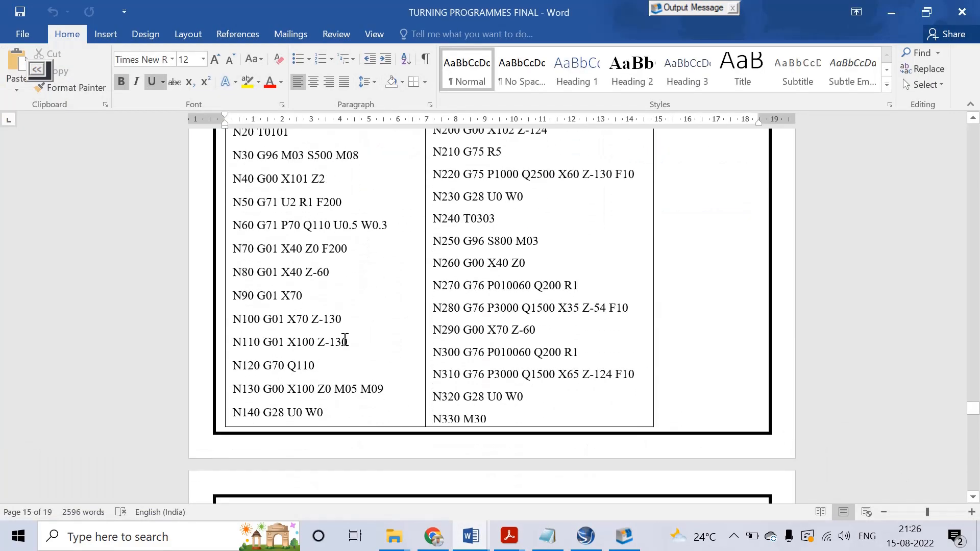
pyautogui.scroll(4, 482, 382)
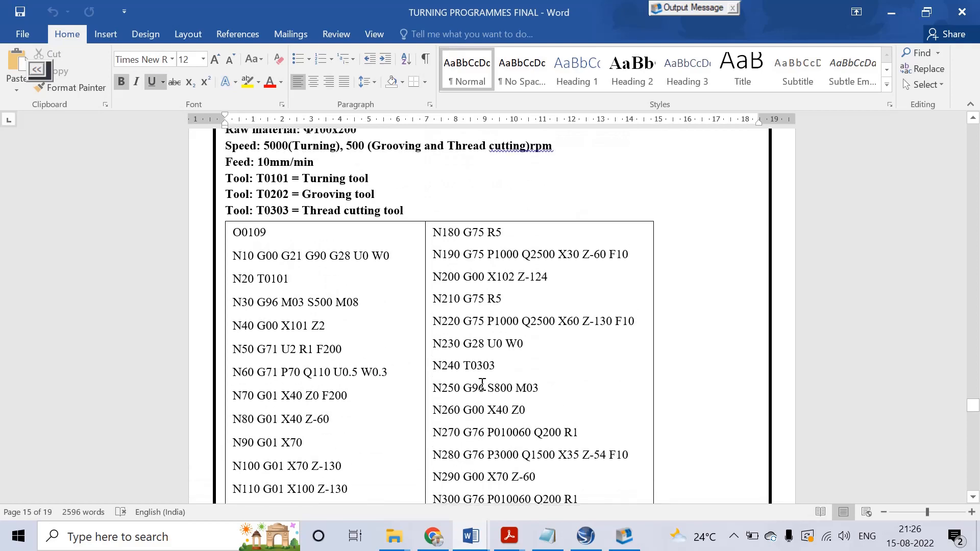
pyautogui.click(548, 536)
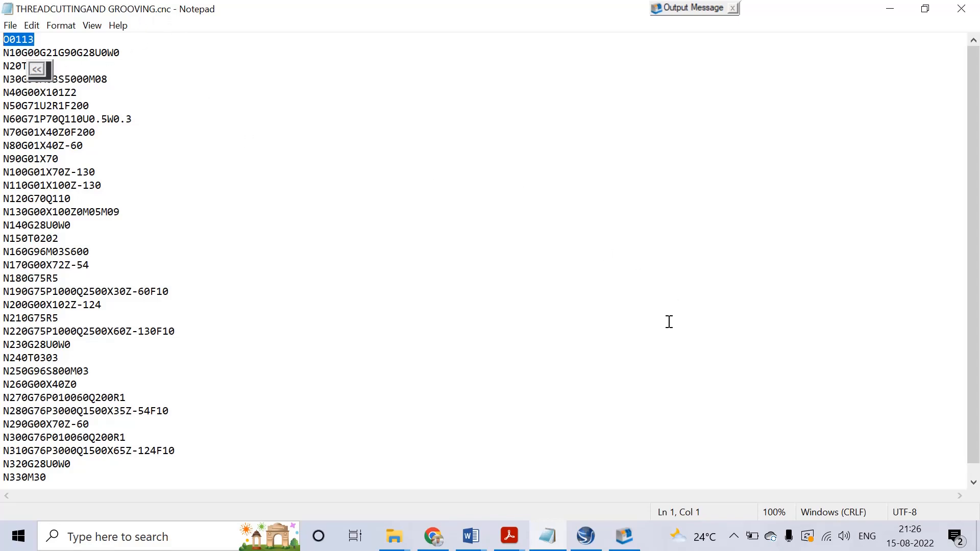
# - Switch to the FANUC 0i T simulator and load program O0113 from the program directory in EDIT mode
pyautogui.click(622, 541)
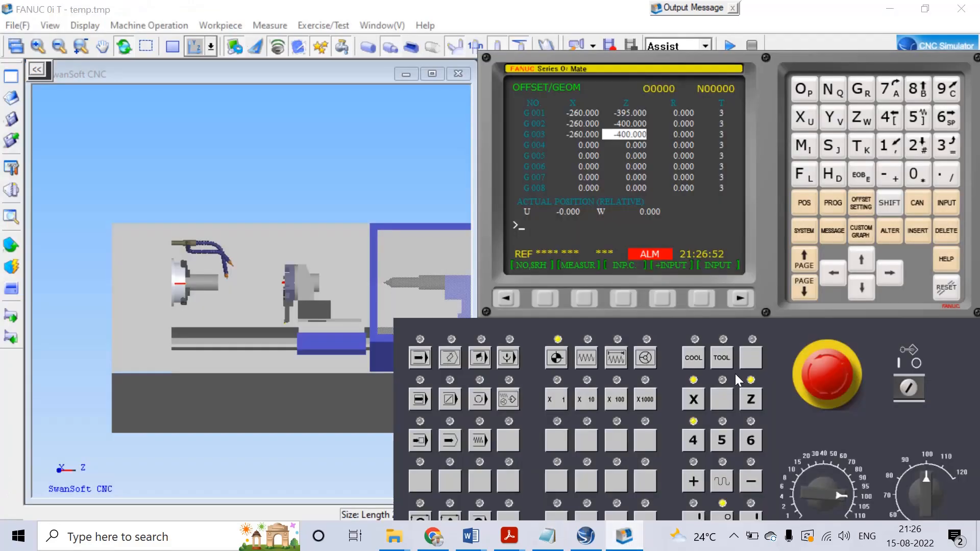
pyautogui.click(450, 359)
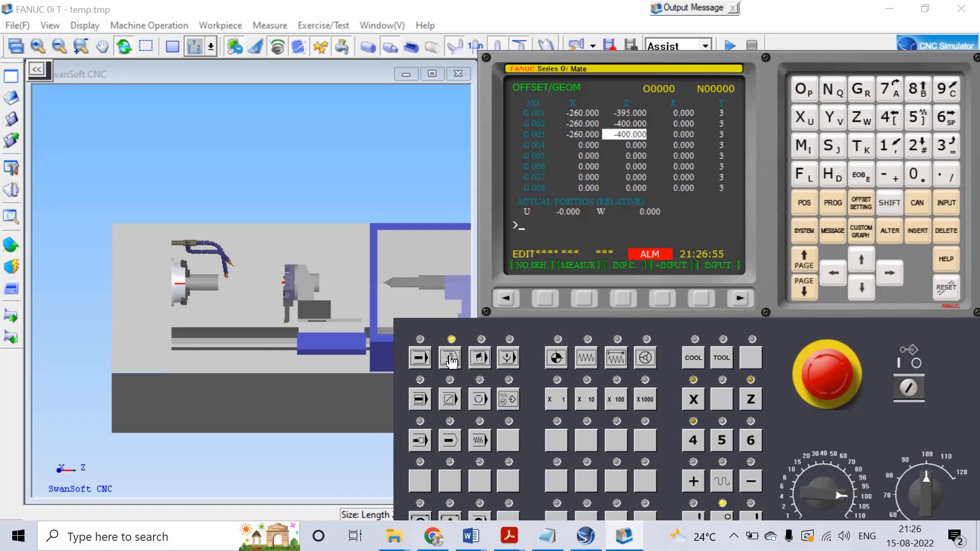
pyautogui.click(829, 199)
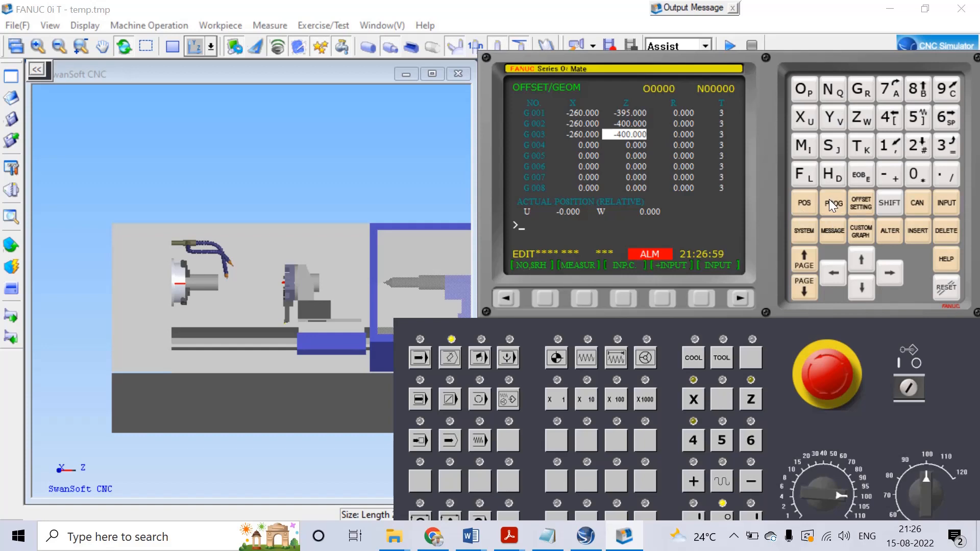
pyautogui.click(578, 301)
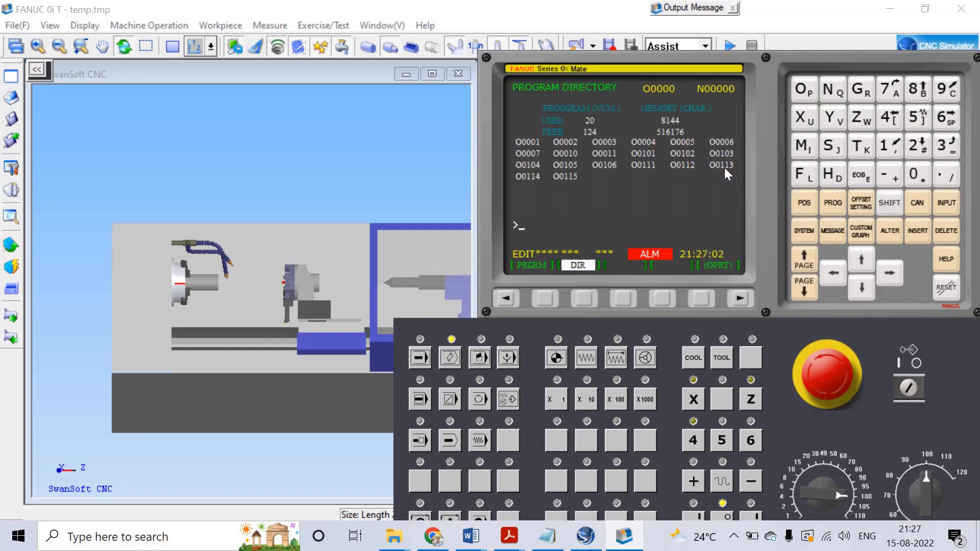
pyautogui.click(558, 535)
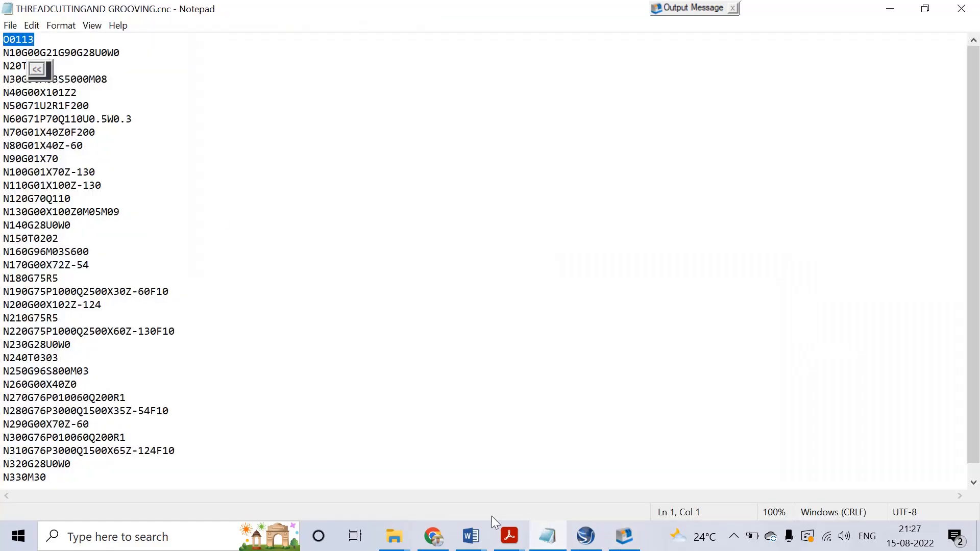
pyautogui.click(624, 536)
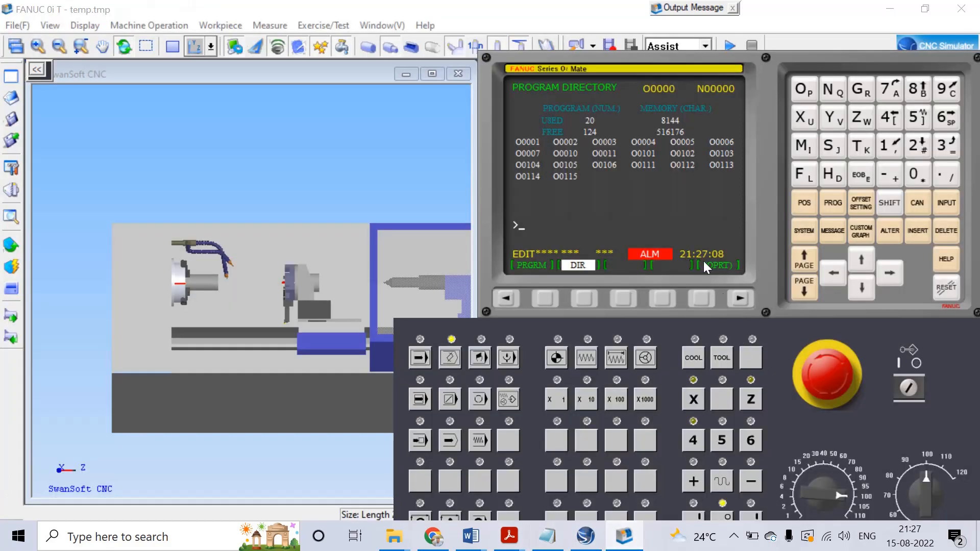
pyautogui.write('O0')
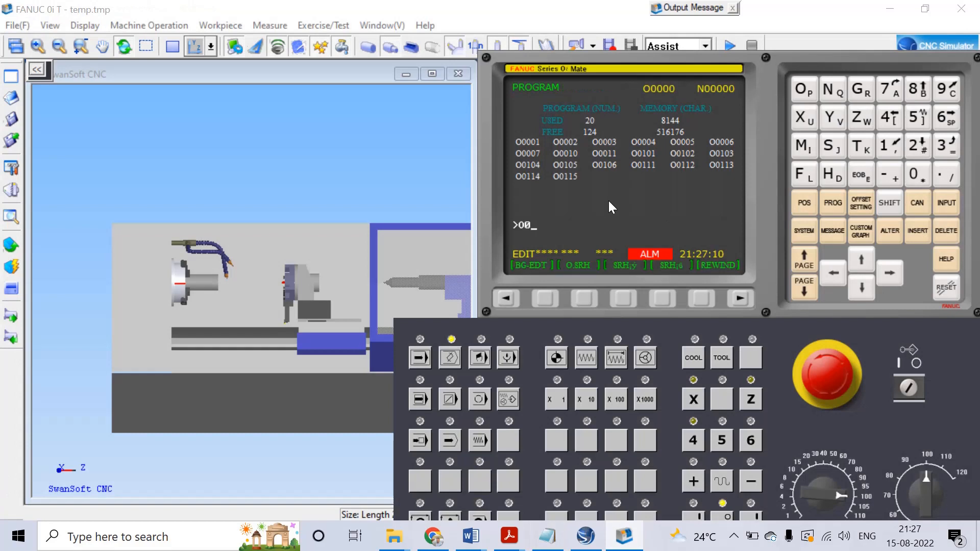
pyautogui.write('113')
pyautogui.click(864, 289)
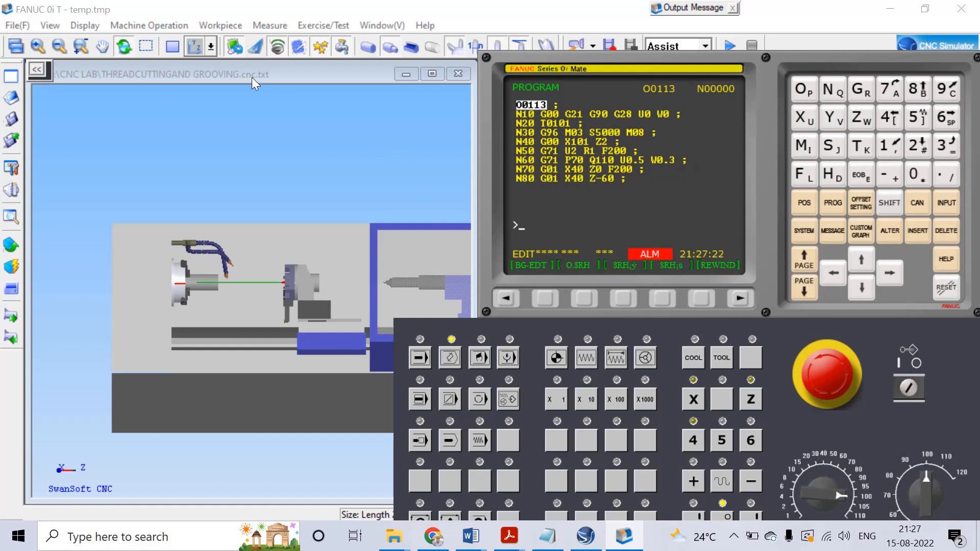
# - Show the workpiece in the 2D view and examine the turning, grooving and threading toolpaths up close
pyautogui.click(175, 47)
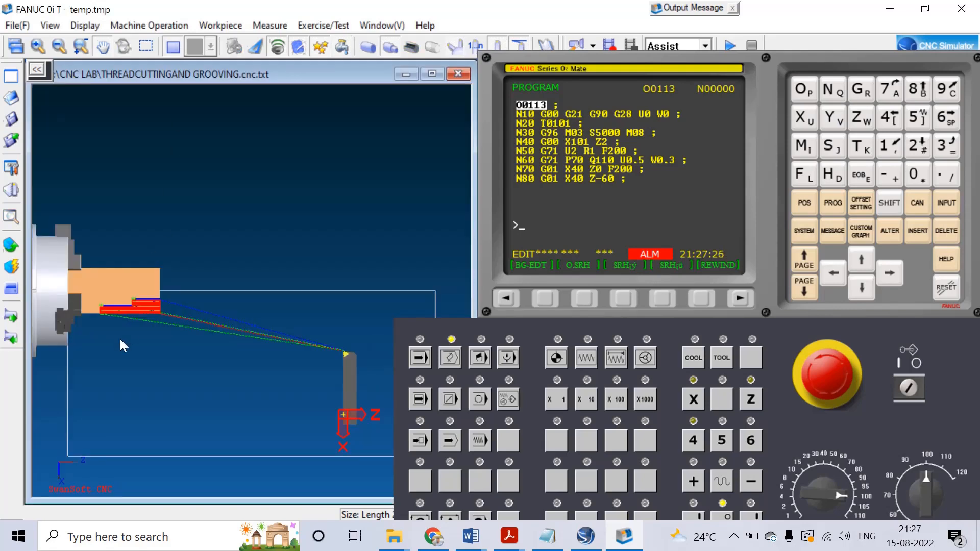
pyautogui.scroll(3, 97, 310)
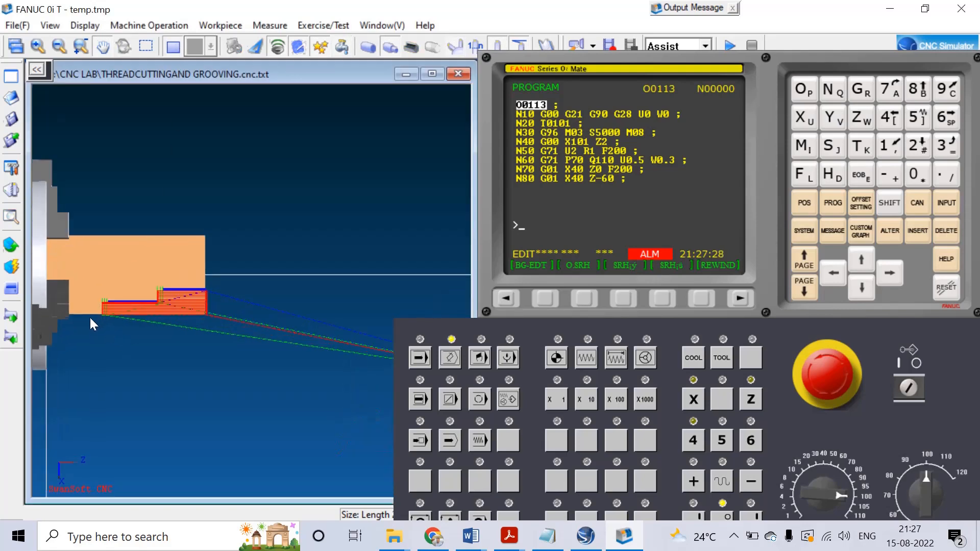
pyautogui.scroll(-2, 308, 331)
pyautogui.scroll(3, 160, 327)
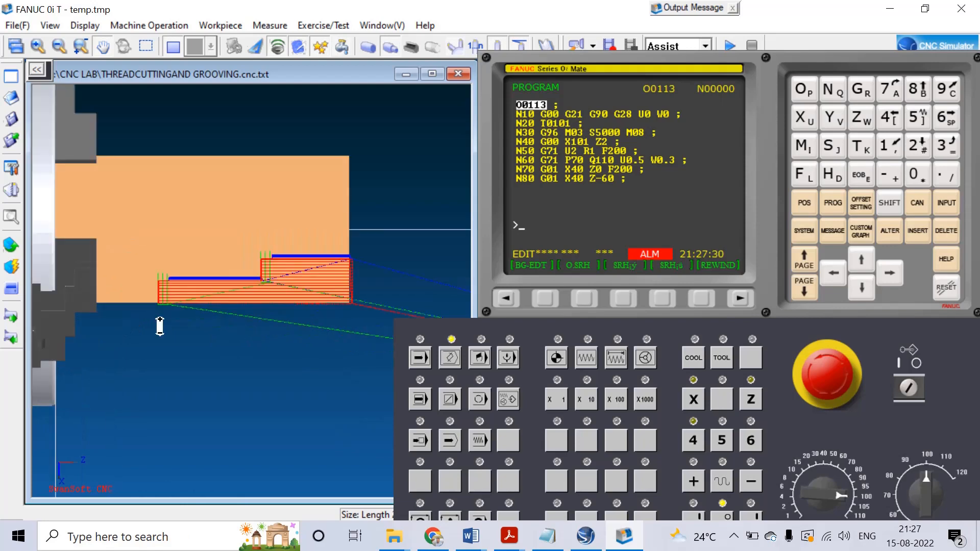
pyautogui.scroll(-1, 186, 334)
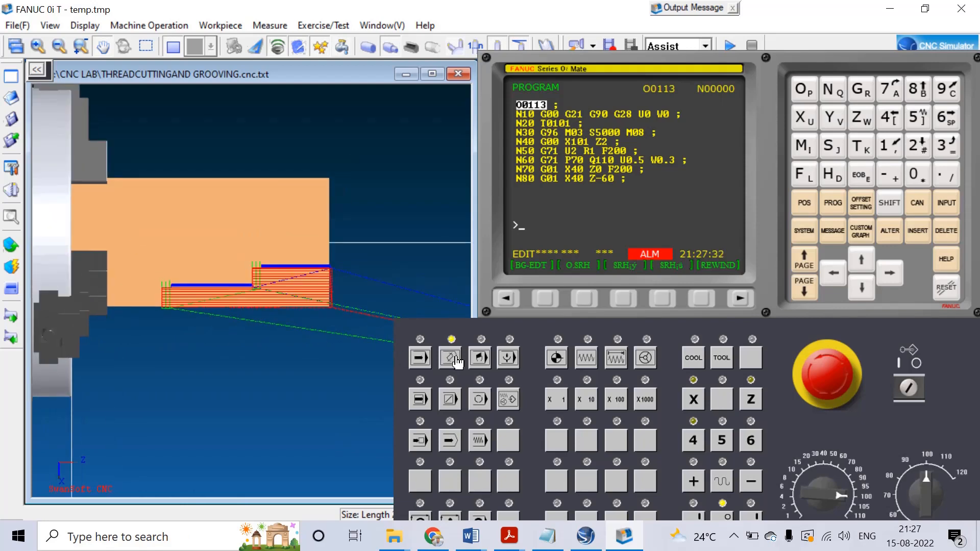
# - Close the machine door and start program O0113 in MEM (automatic) mode
pyautogui.click(422, 360)
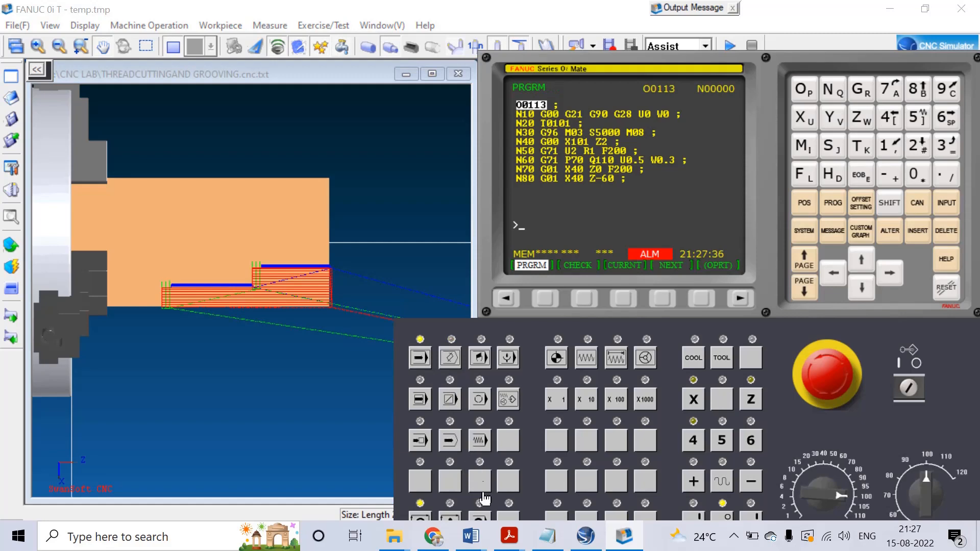
pyautogui.click(453, 516)
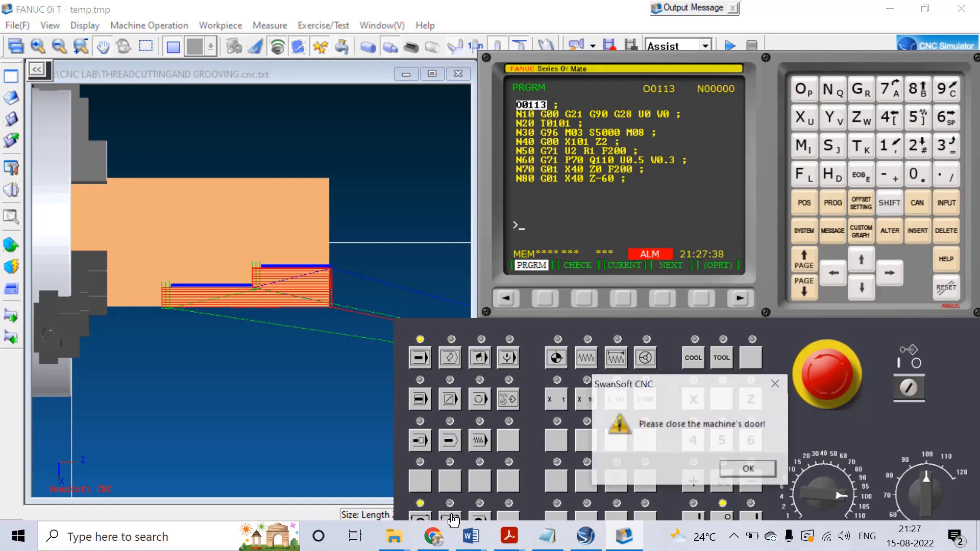
pyautogui.click(740, 469)
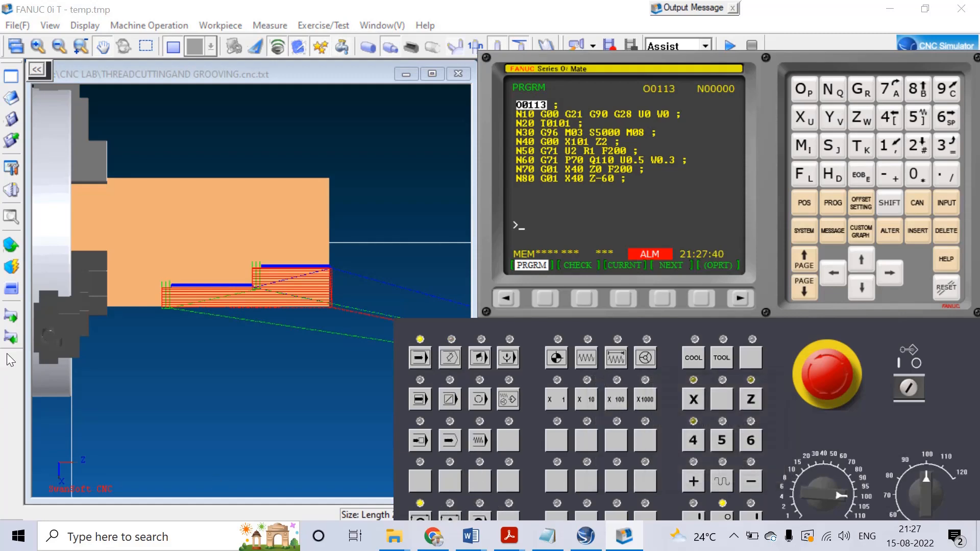
pyautogui.click(12, 288)
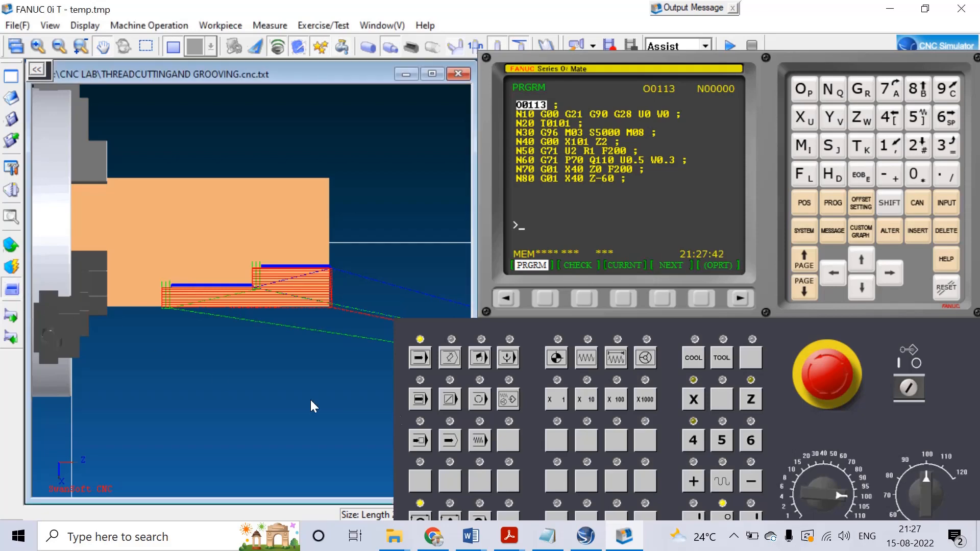
pyautogui.click(453, 517)
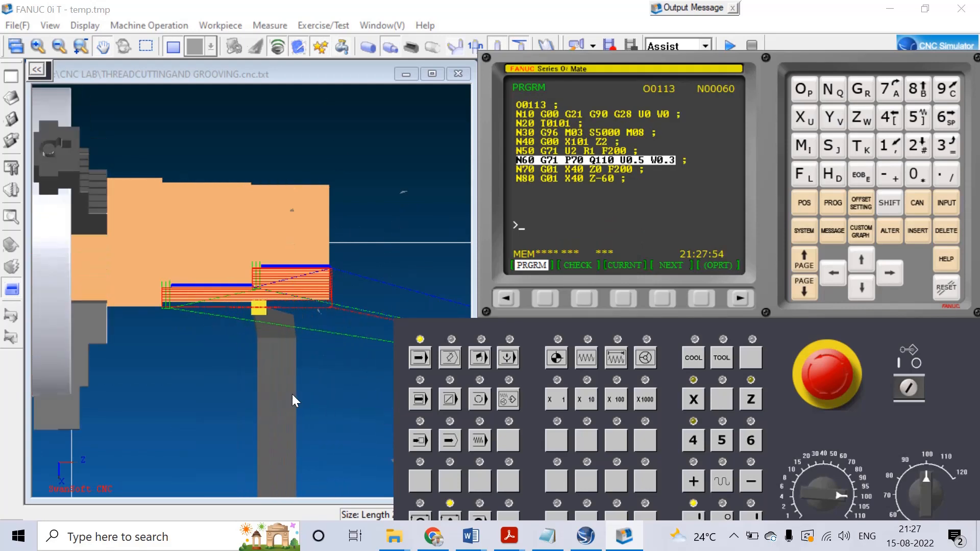
# - Move the control panel aside and widen the simulation window to watch the workpiece being machined
pyautogui.click(277, 46)
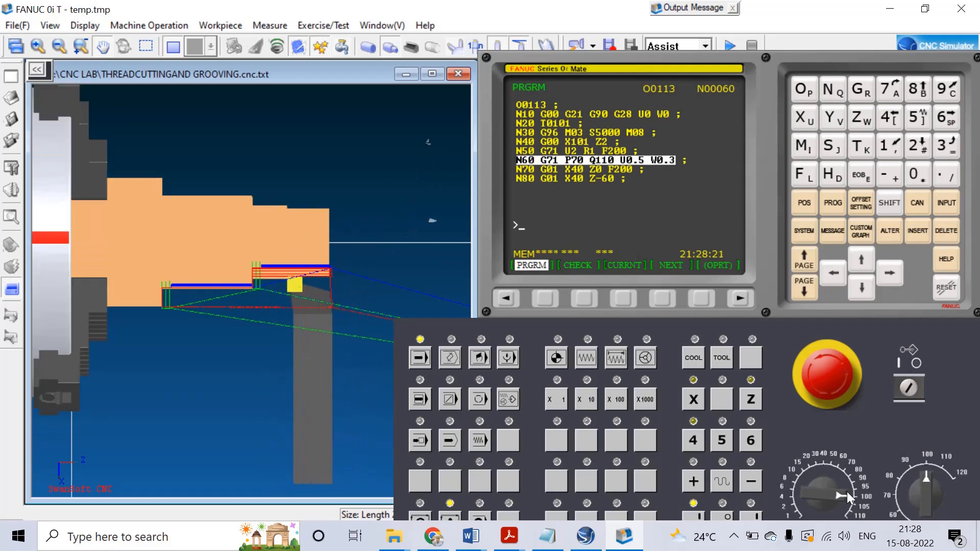
pyautogui.moveTo(801, 325); pyautogui.dragTo(970, 314)
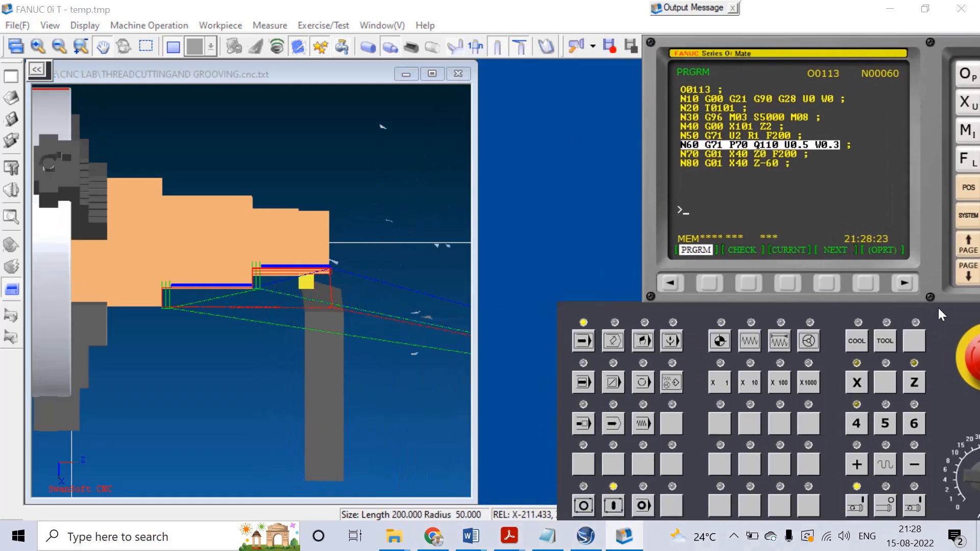
pyautogui.moveTo(473, 263); pyautogui.dragTo(611, 262)
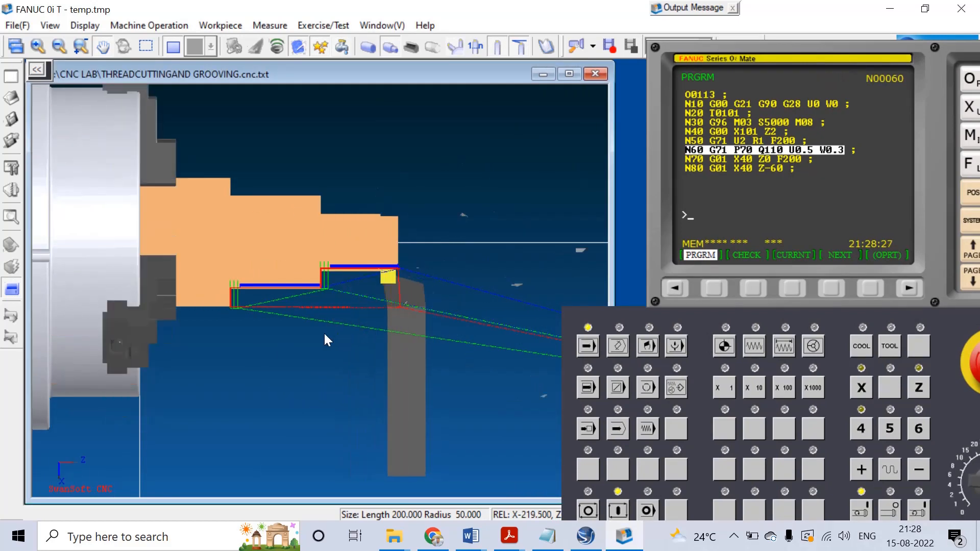
pyautogui.scroll(2, 288, 311)
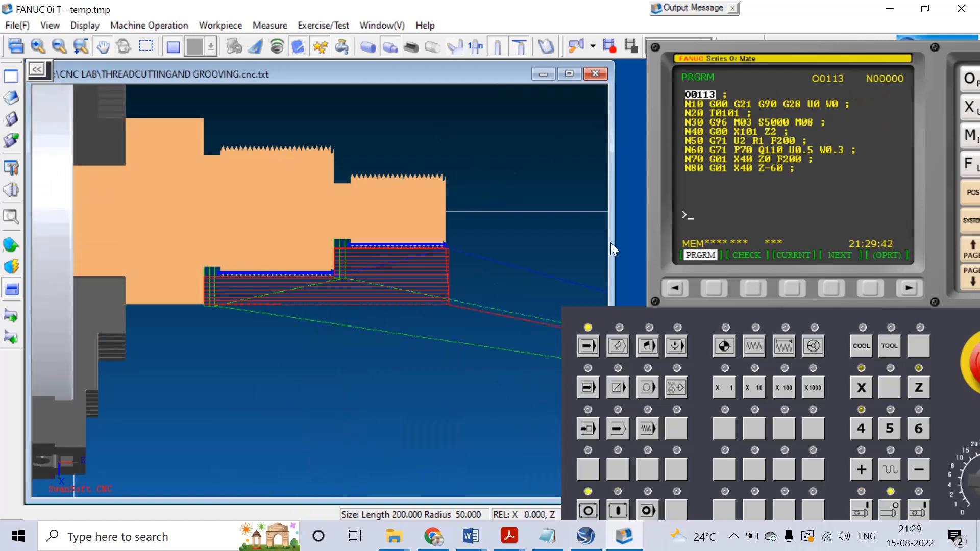
# - Narrow the simulation window again and bring the whole control panel back into view beside the finished workpiece
pyautogui.moveTo(612, 240); pyautogui.dragTo(466, 257)
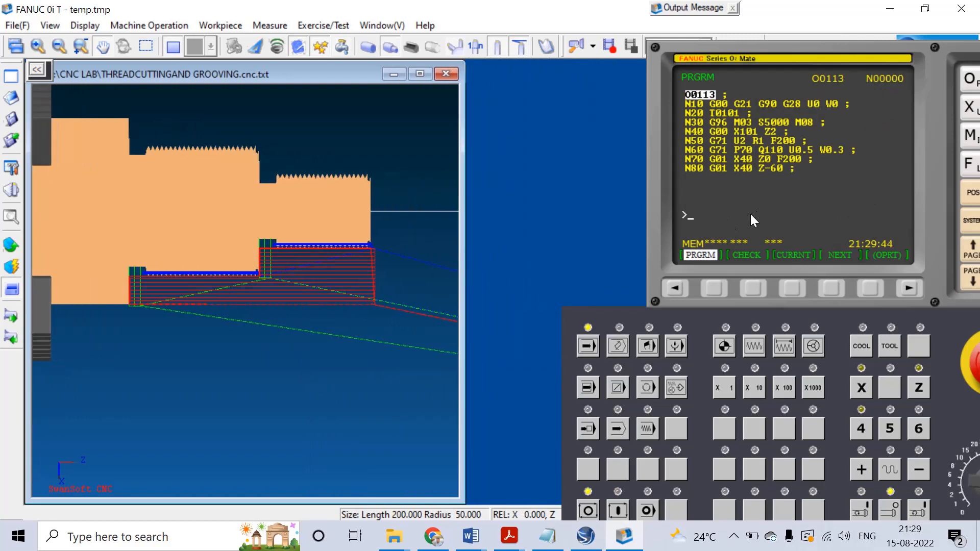
pyautogui.moveTo(934, 208); pyautogui.dragTo(751, 224)
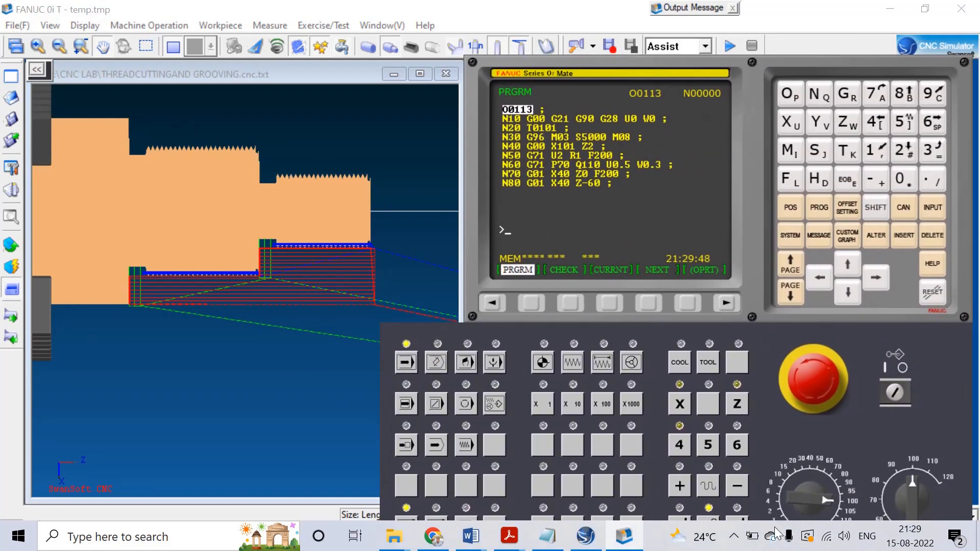
pyautogui.click(734, 537)
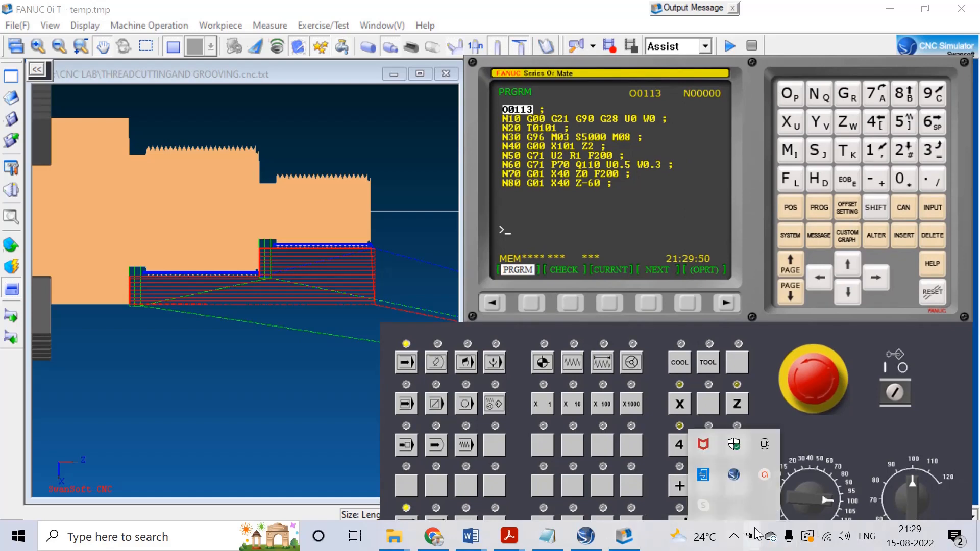